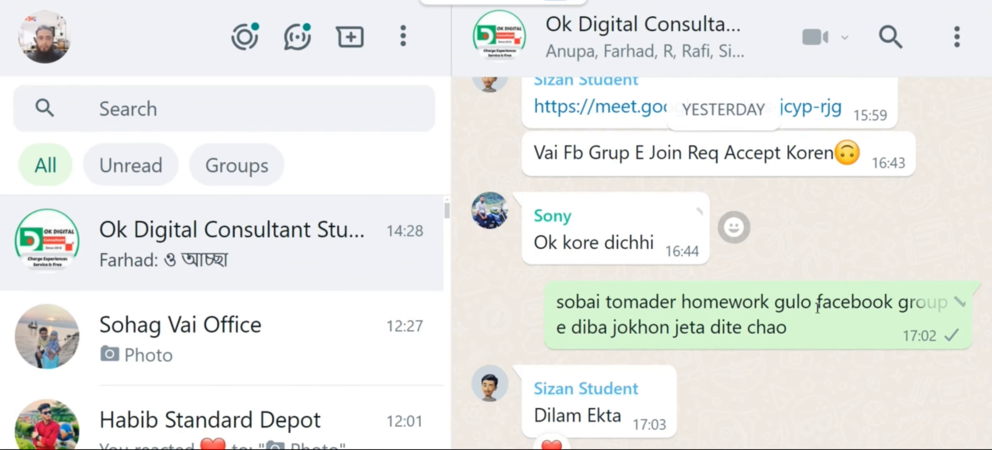
key(ctrl+minus)
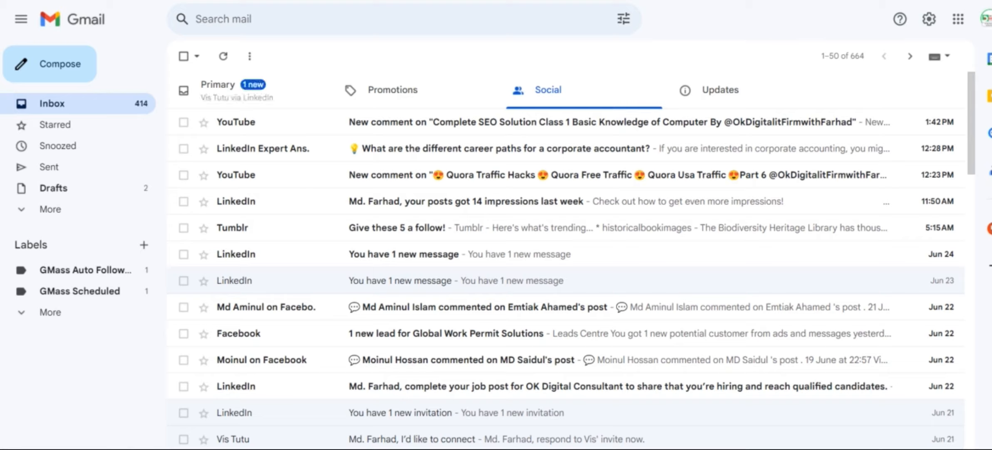
Search Google for "create gmail account" and open the Google account sign-in page from the Gmail Help article
key(ctrl+t)
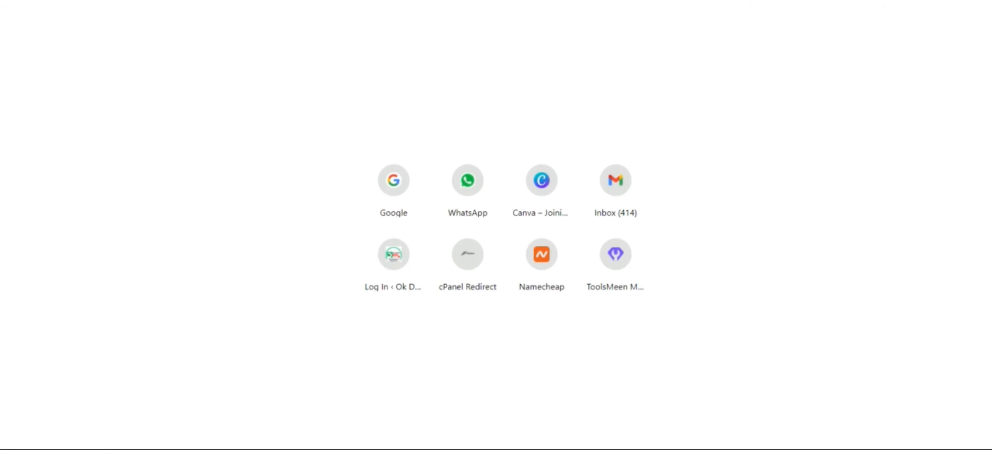
text(goo)
key(Return)
text(create g)
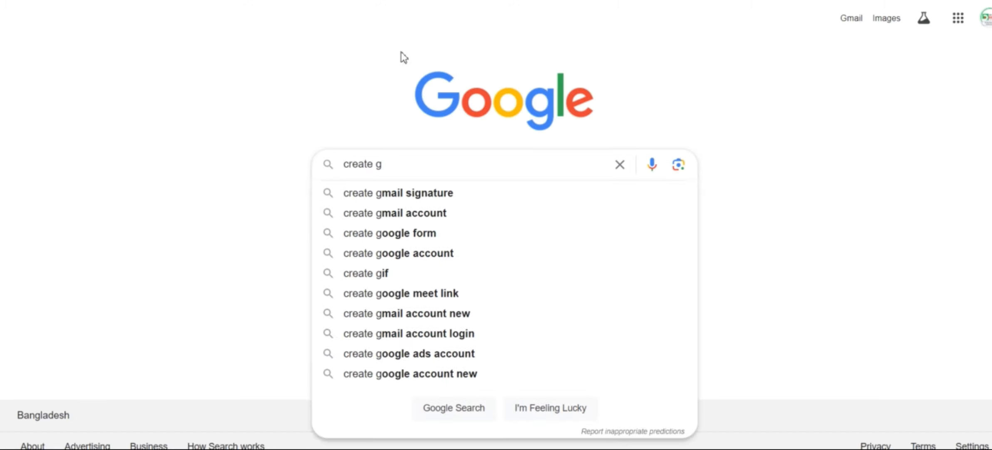
click(386, 213)
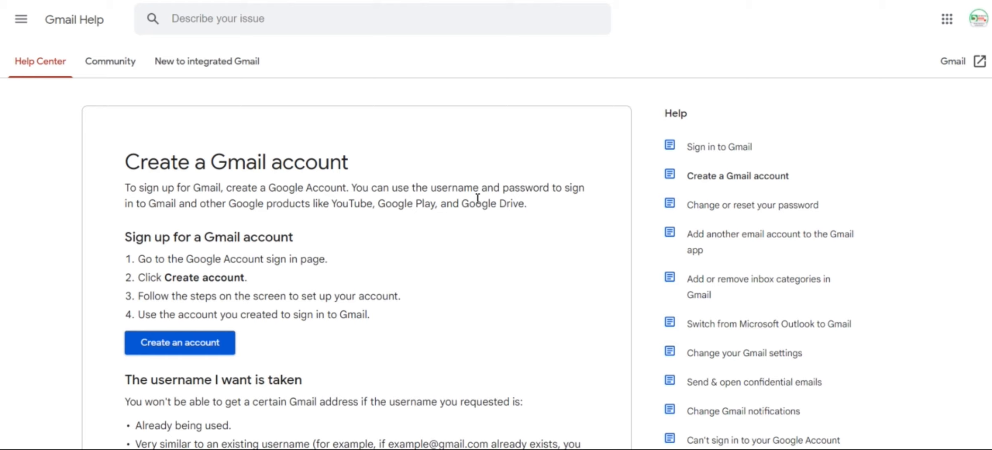
click(152, 347)
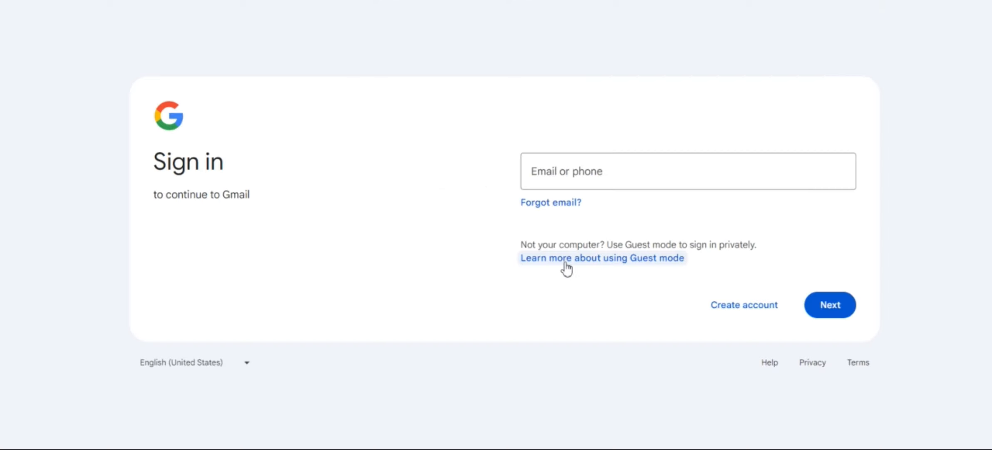
click(608, 207)
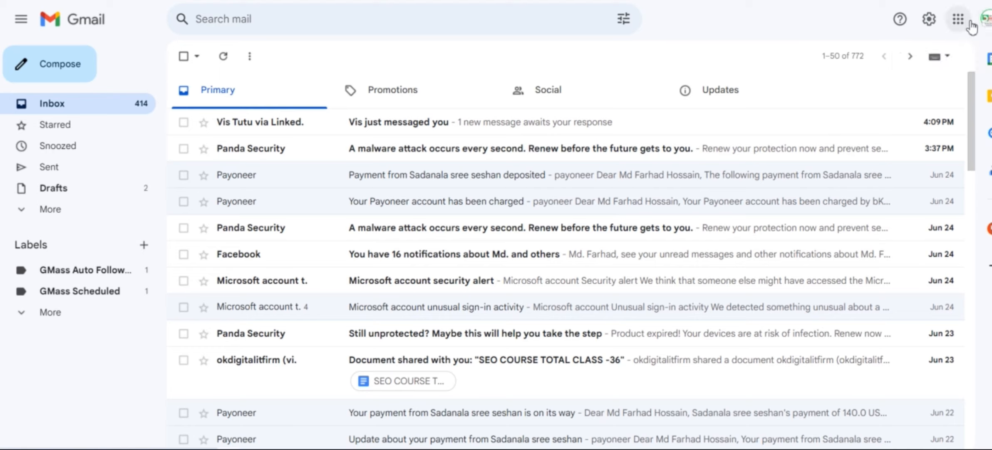
Open the Google Account management page from Gmail, enlarge the page, and show the Personal info section
click(984, 26)
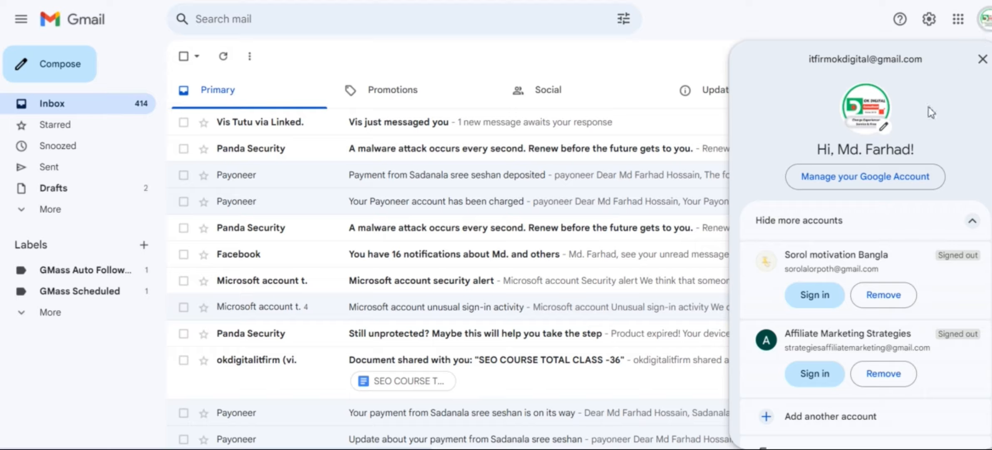
click(867, 185)
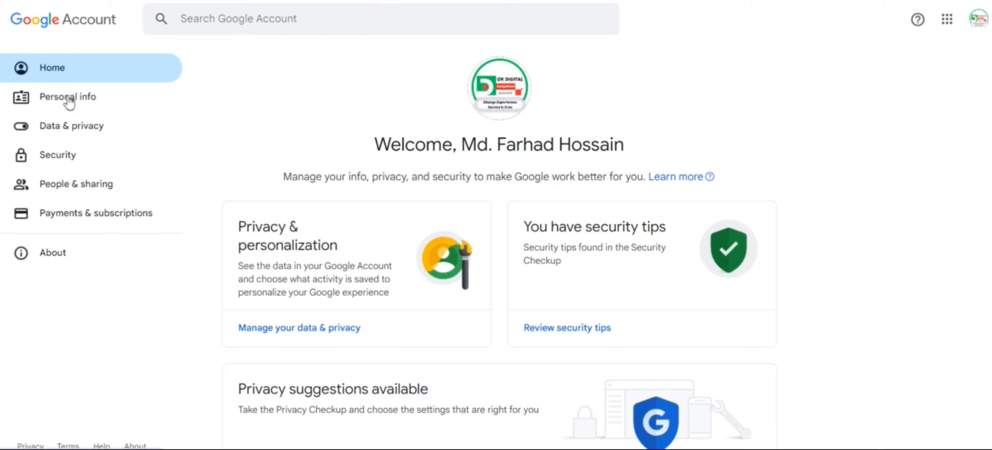
key(ctrl+plus)
key(ctrl+plus)
key(ctrl+plus)
key(ctrl+plus)
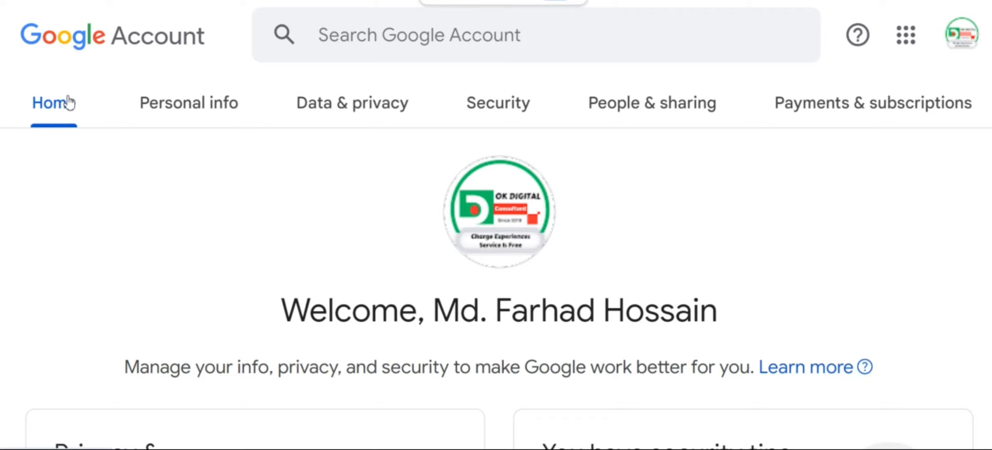
key(ctrl+minus)
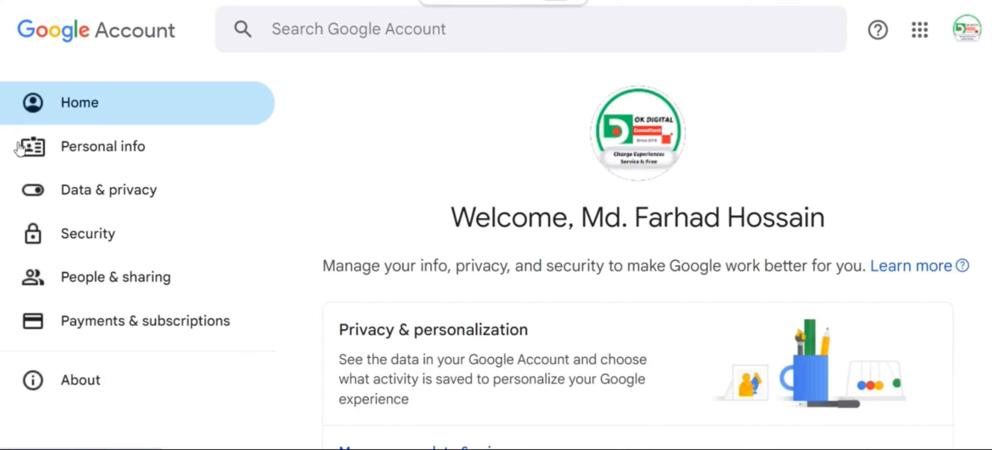
click(90, 146)
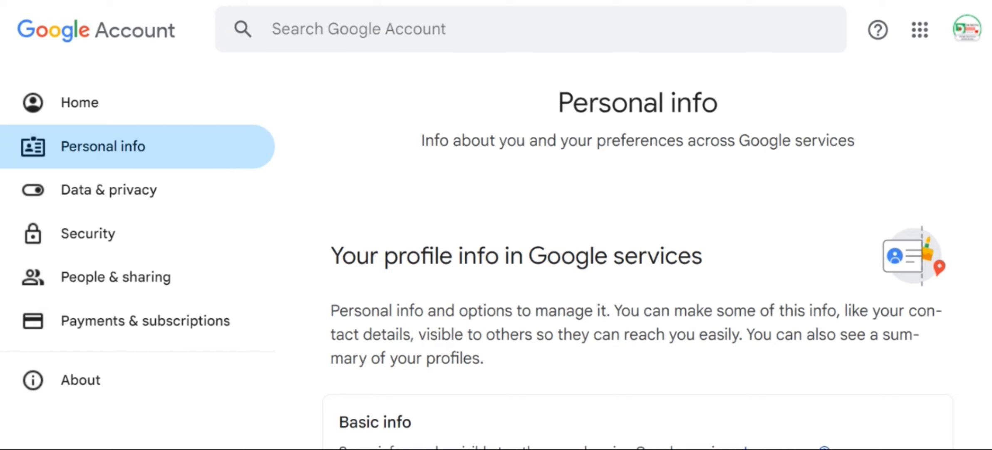
Examine the basic info and contact info listed in the account's Personal info section
scroll(637, 258, down, 10)
scroll(637, 258, up, 2)
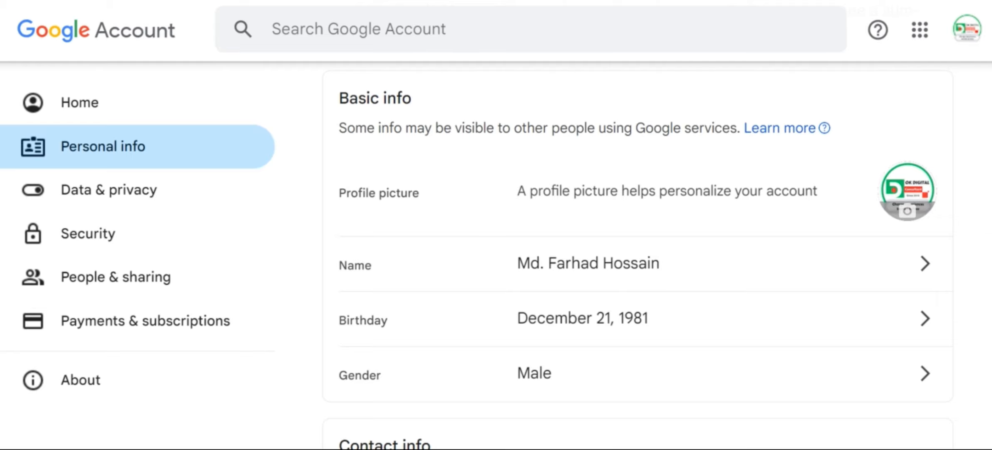
scroll(633, 259, down, 6)
scroll(633, 258, up, 5)
scroll(633, 258, down, 3)
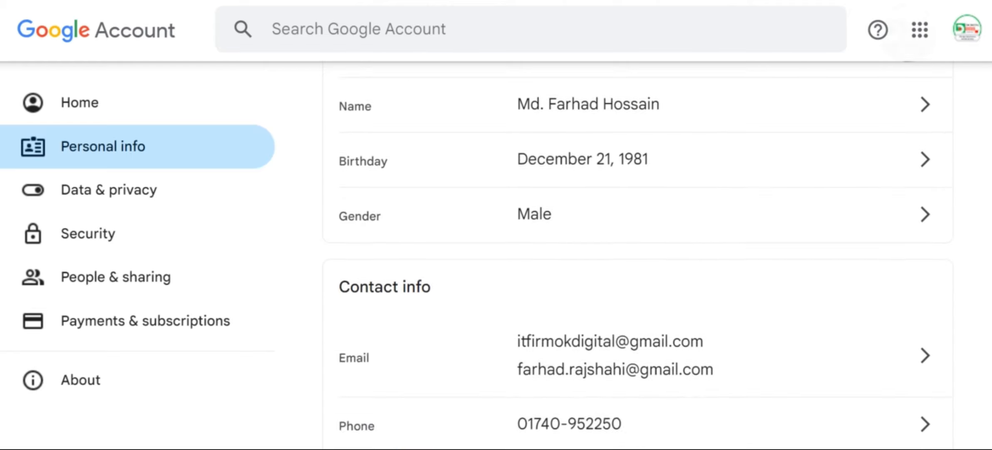
scroll(826, 137, down, 5)
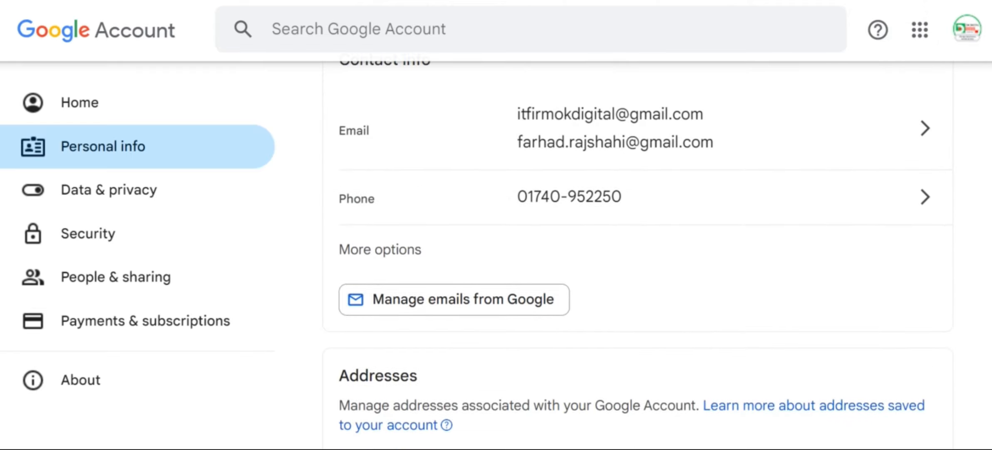
scroll(798, 288, up, 5)
scroll(798, 288, down, 2)
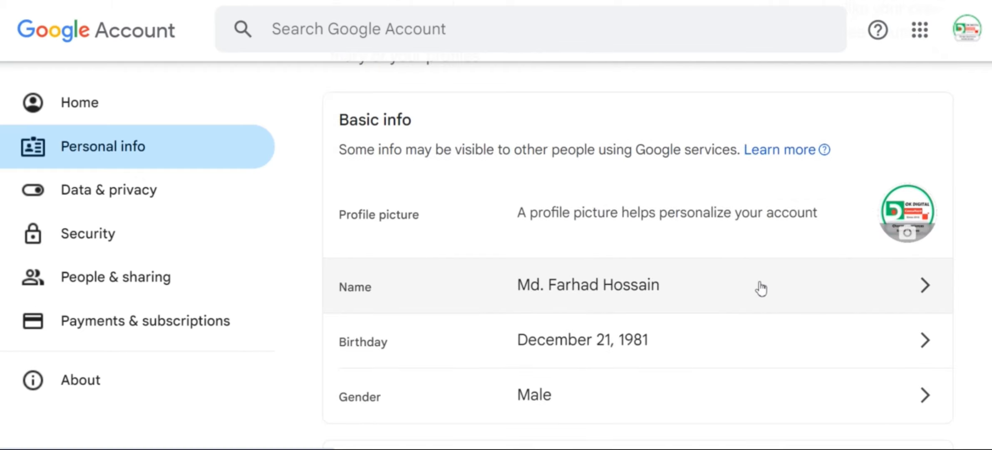
View the editable first and last name fields of the account, and return to the Personal info overview
click(728, 262)
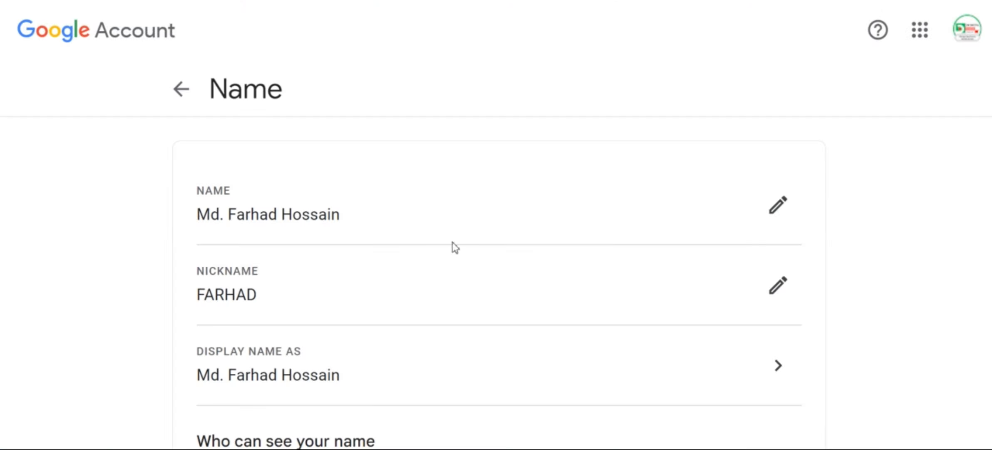
click(780, 204)
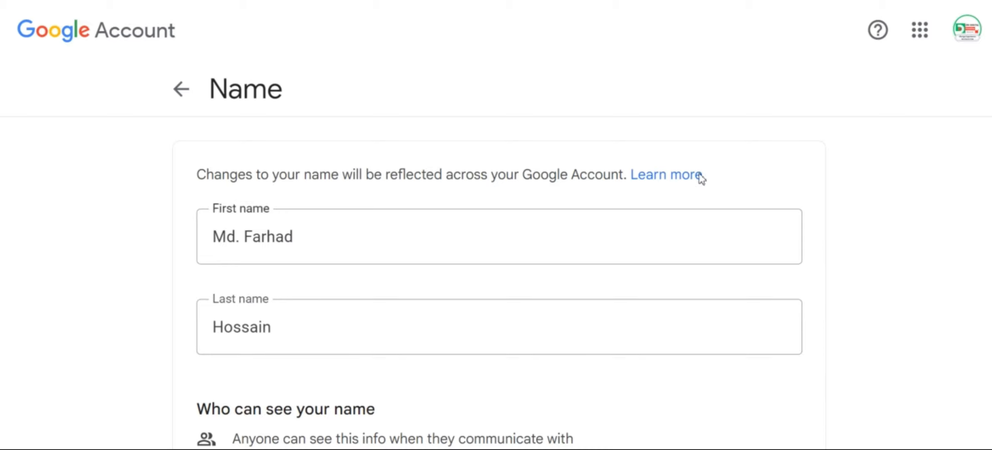
scroll(374, 195, down, 4)
scroll(374, 195, up, 3)
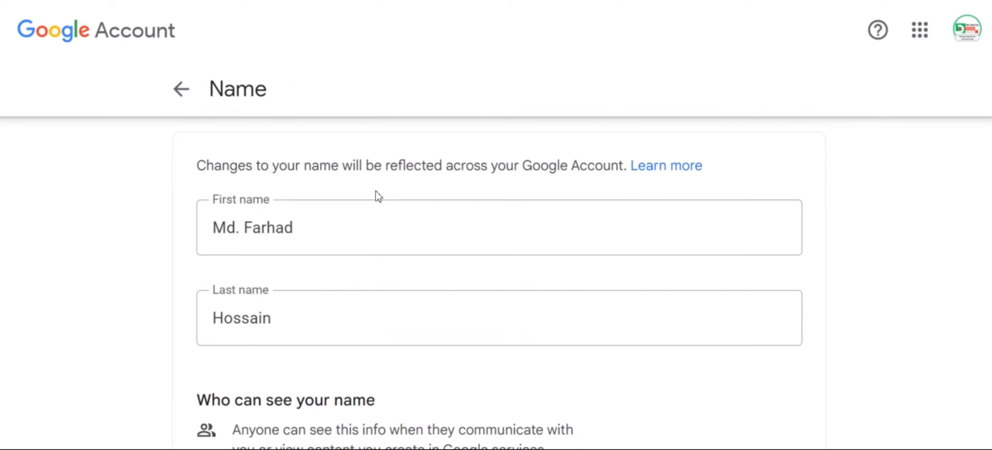
click(182, 89)
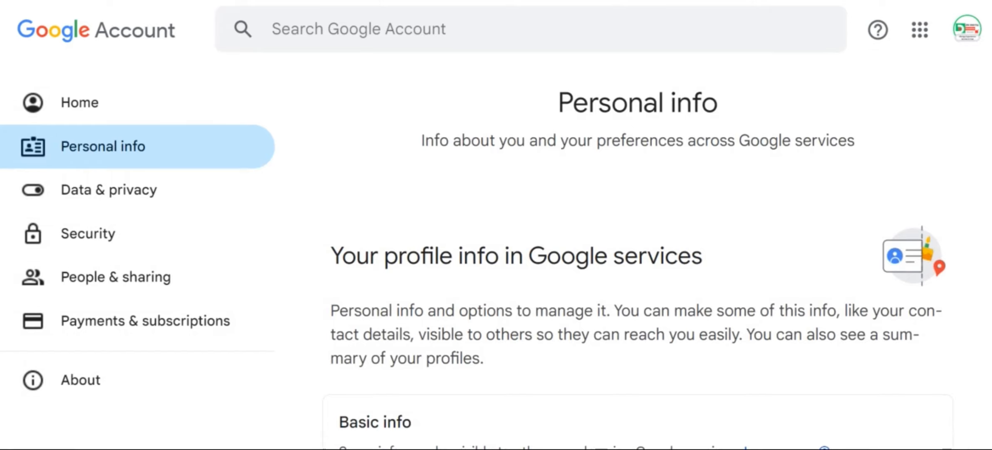
scroll(502, 279, down, 4)
scroll(502, 278, up, 1)
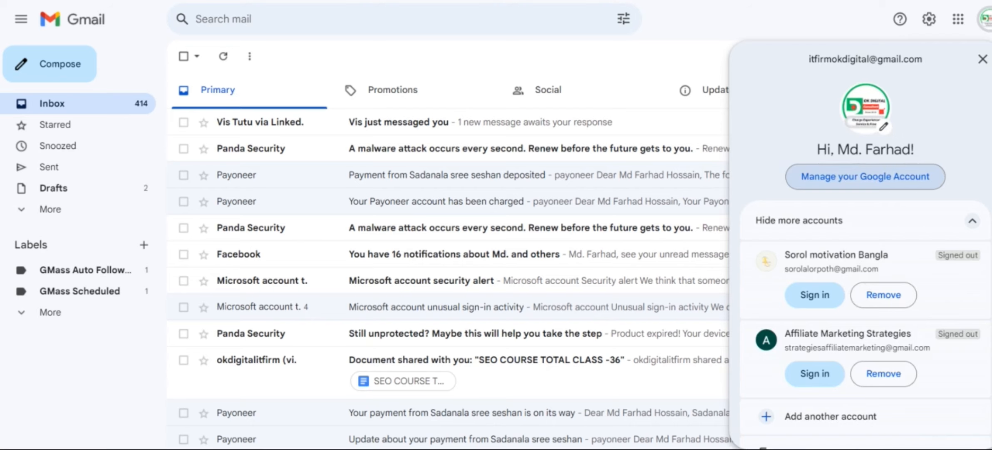
Start a new email in Gmail and examine the job title, contact details and company name in its signature
key(Escape)
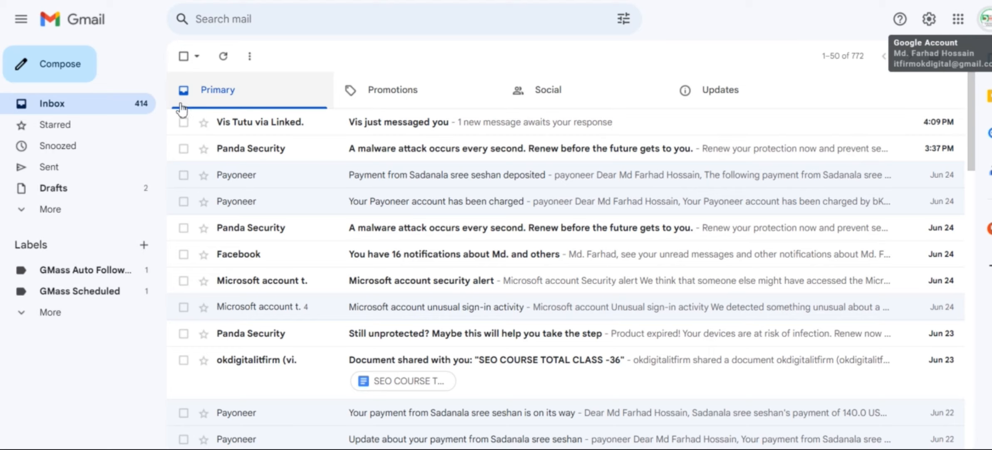
click(66, 71)
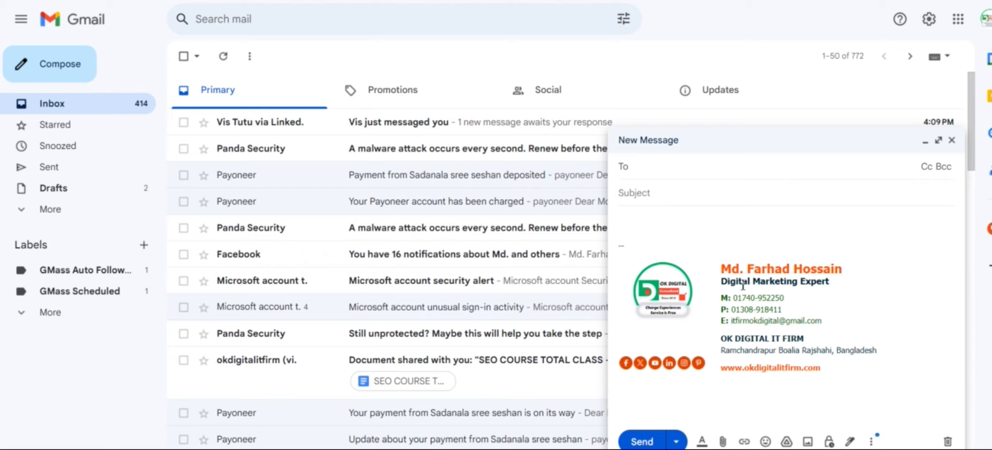
drag(742, 282, 798, 304)
click(765, 285)
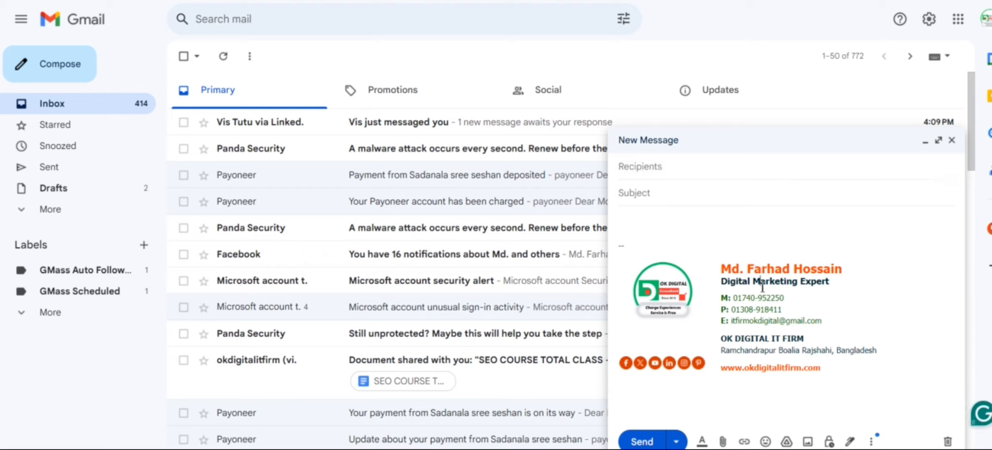
drag(735, 296, 760, 310)
click(759, 318)
drag(748, 321, 811, 321)
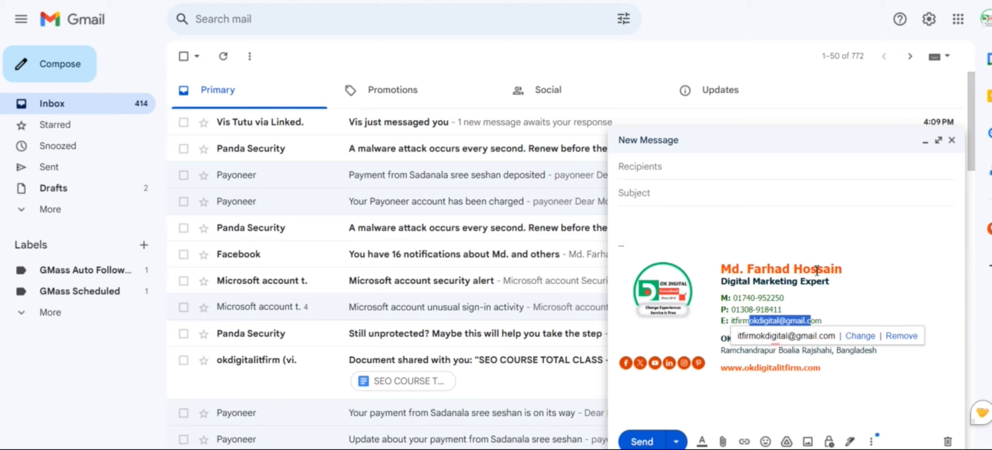
click(829, 256)
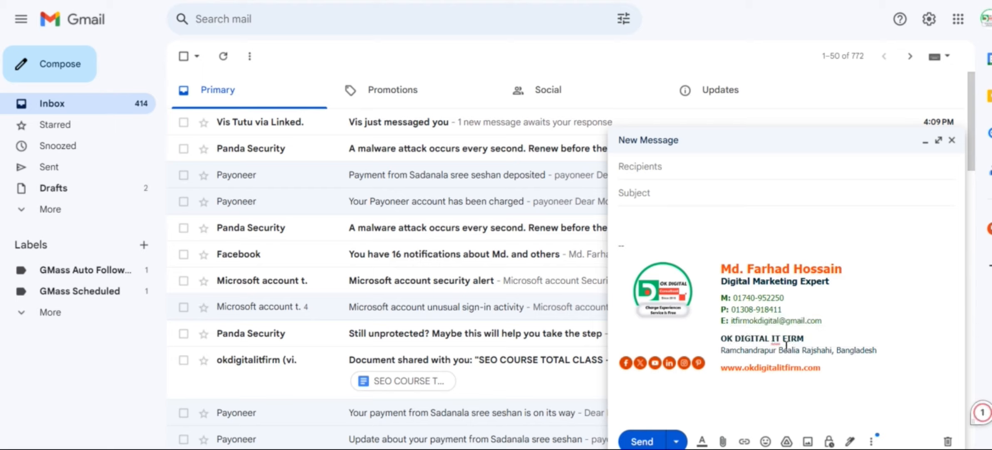
mouse_move(776, 337)
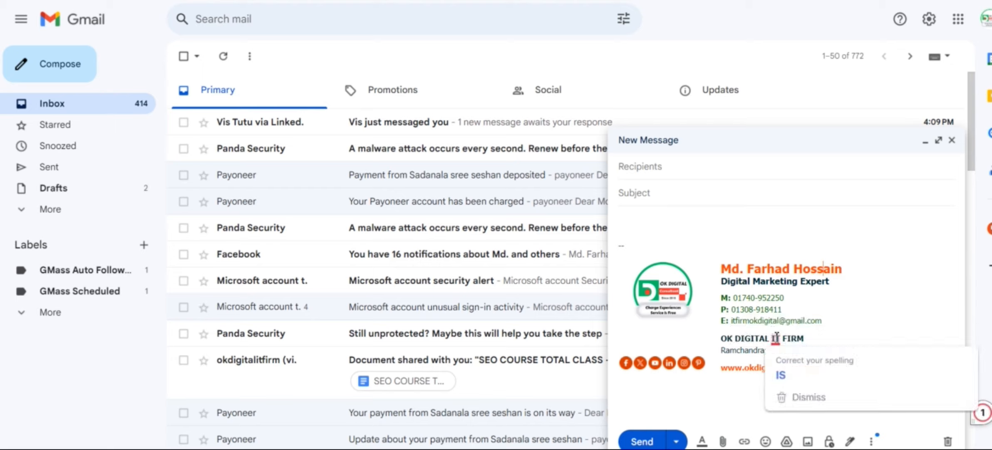
click(724, 342)
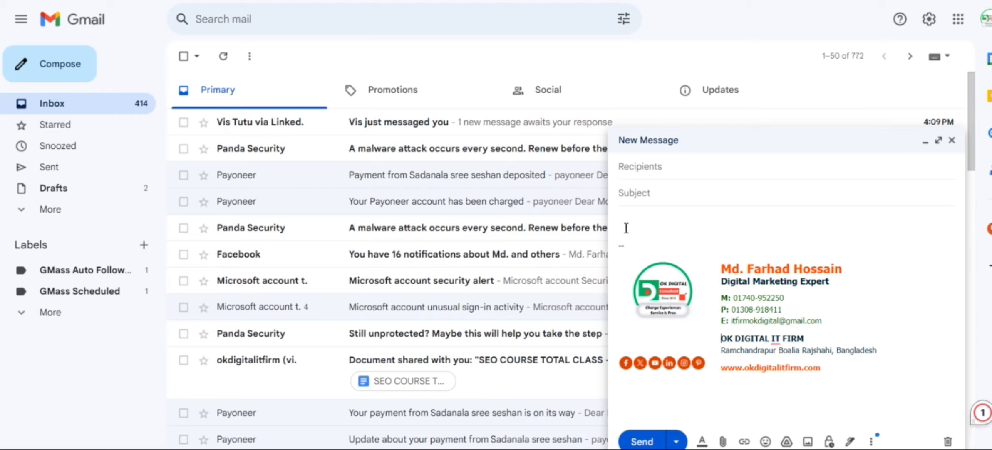
Attach the image file j from the Downloads folder to the new email and close the message as a draft
click(649, 167)
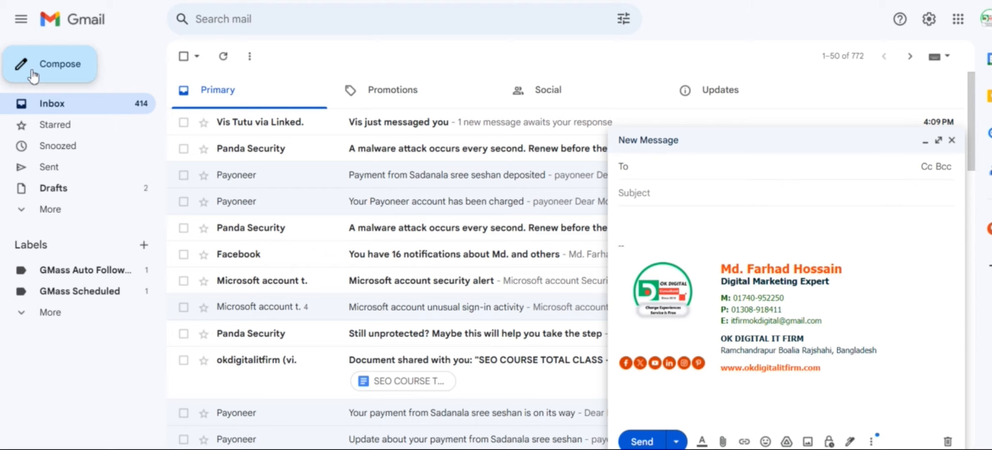
click(675, 166)
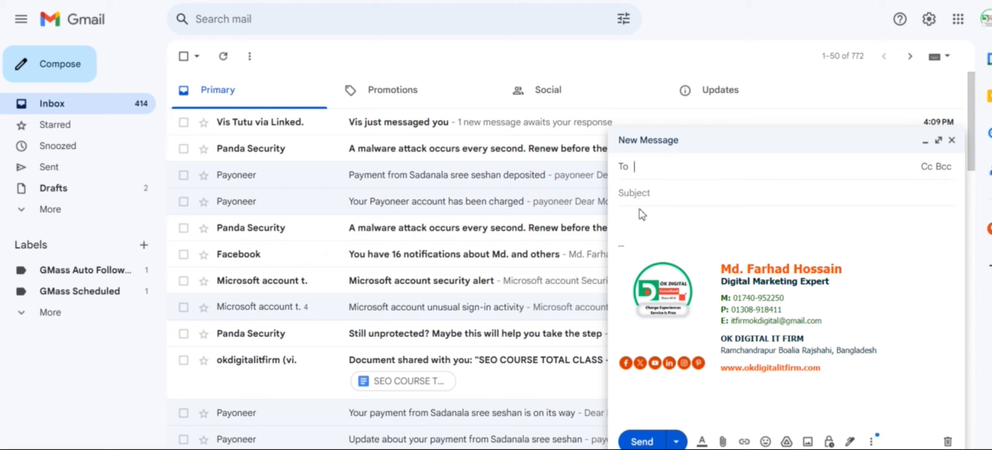
click(643, 229)
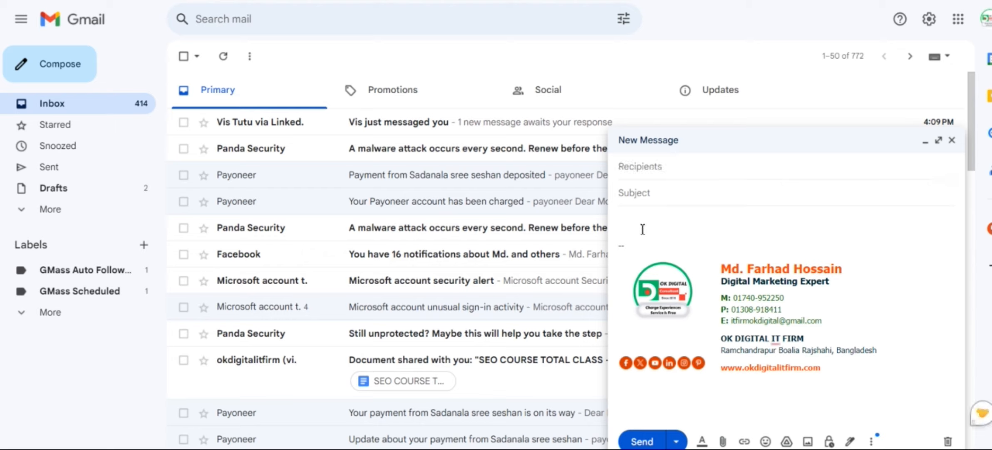
click(723, 440)
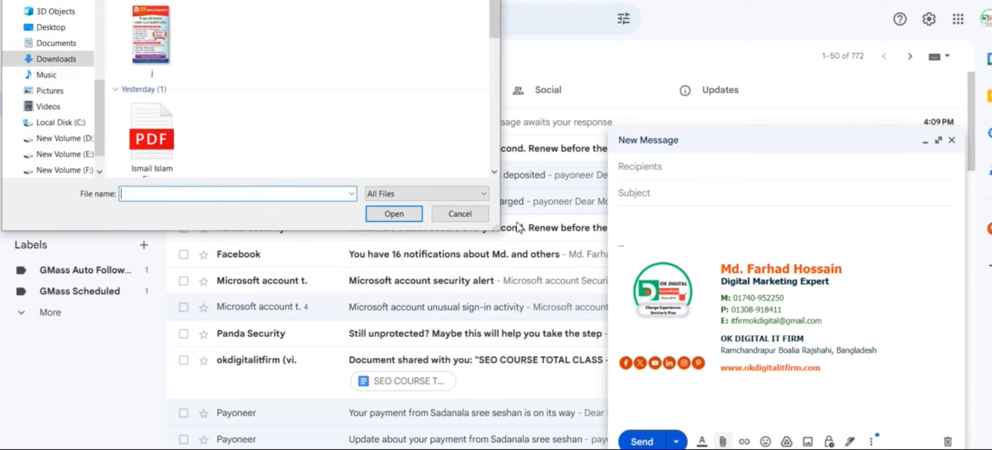
click(168, 54)
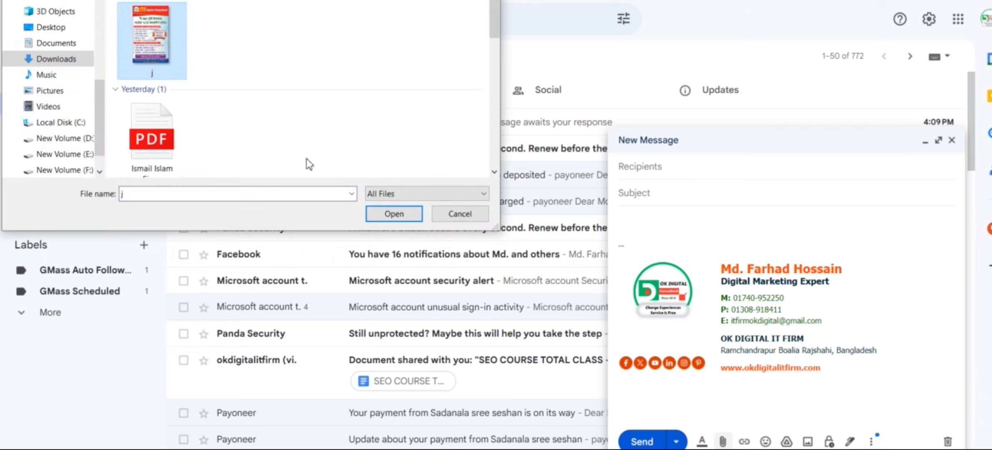
click(404, 220)
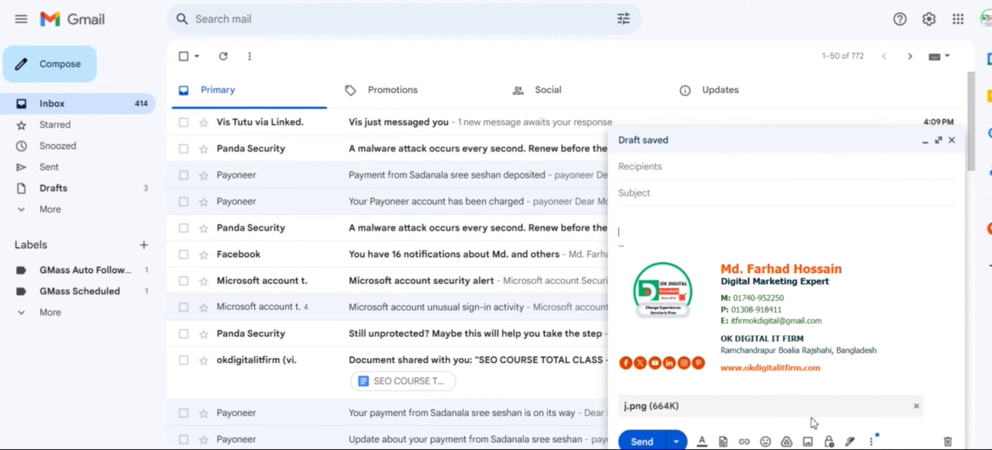
click(689, 169)
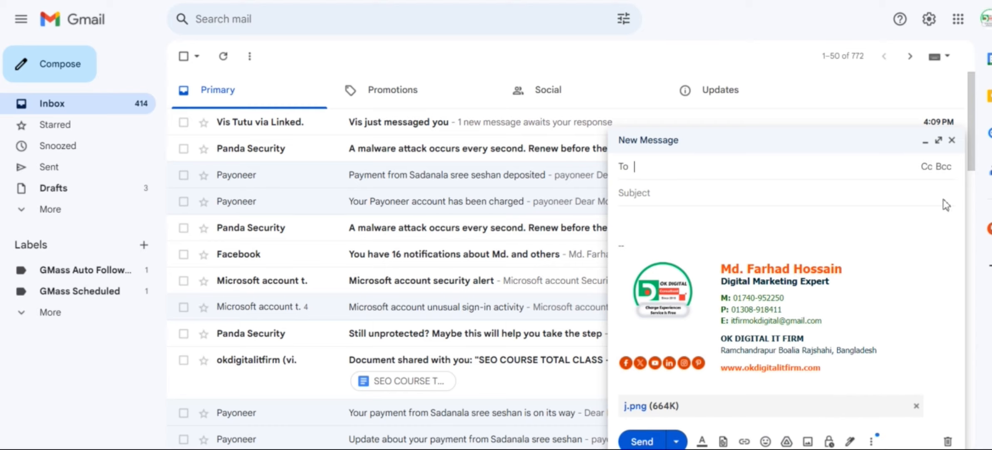
click(952, 141)
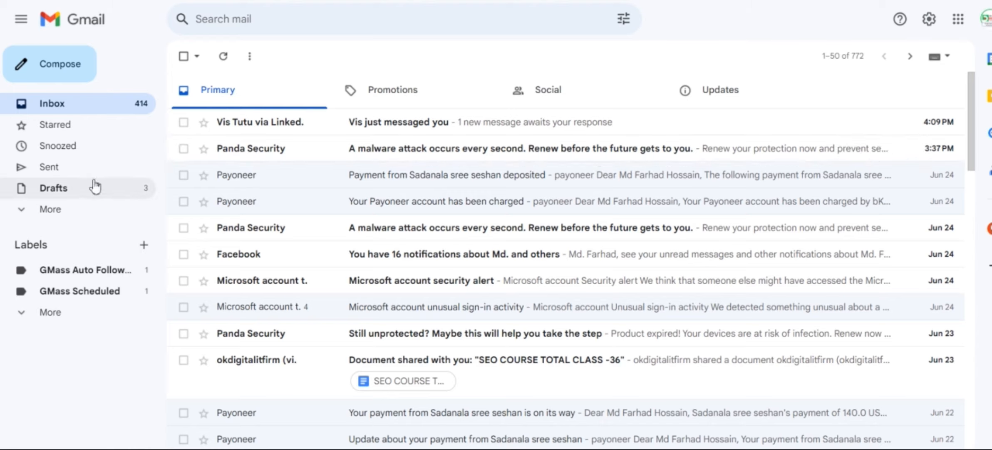
Discard the newest draft, the one with the j.png attachment, from the Drafts folder
click(71, 190)
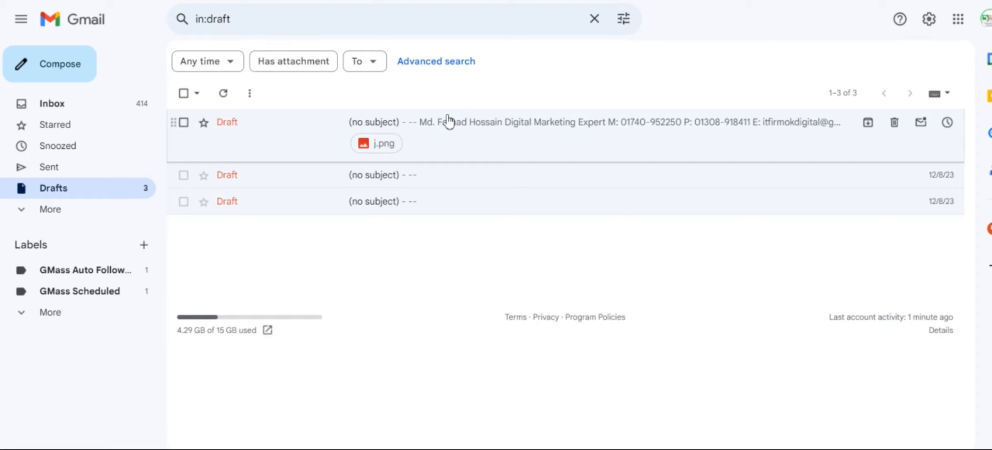
click(184, 123)
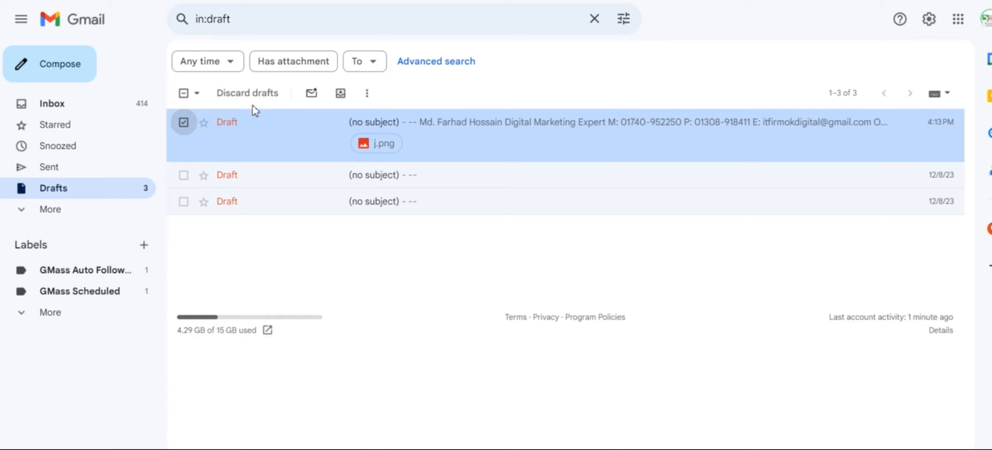
click(243, 96)
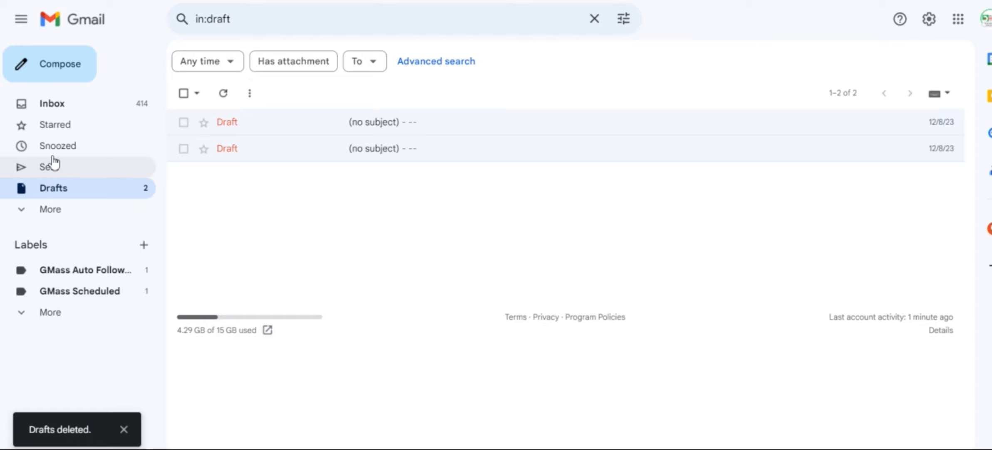
Open the newest LinkedIn message notification in the inbox and start a new email
click(46, 103)
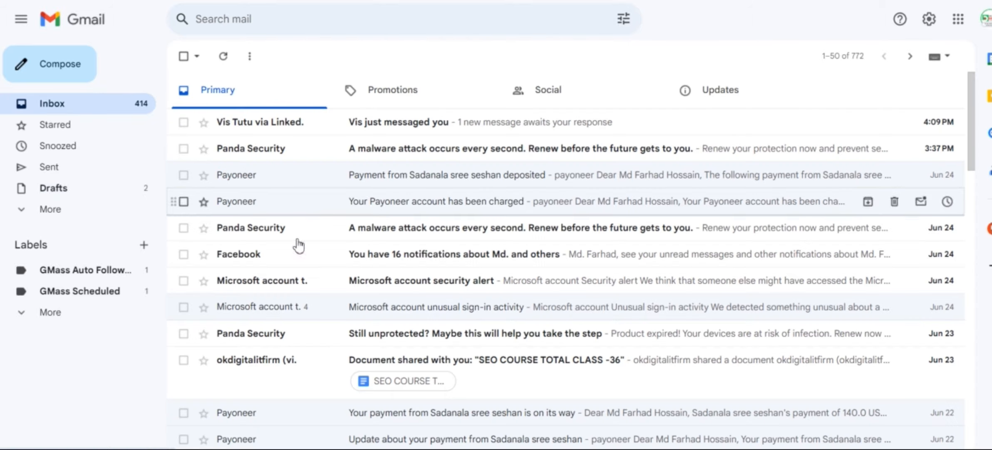
click(492, 131)
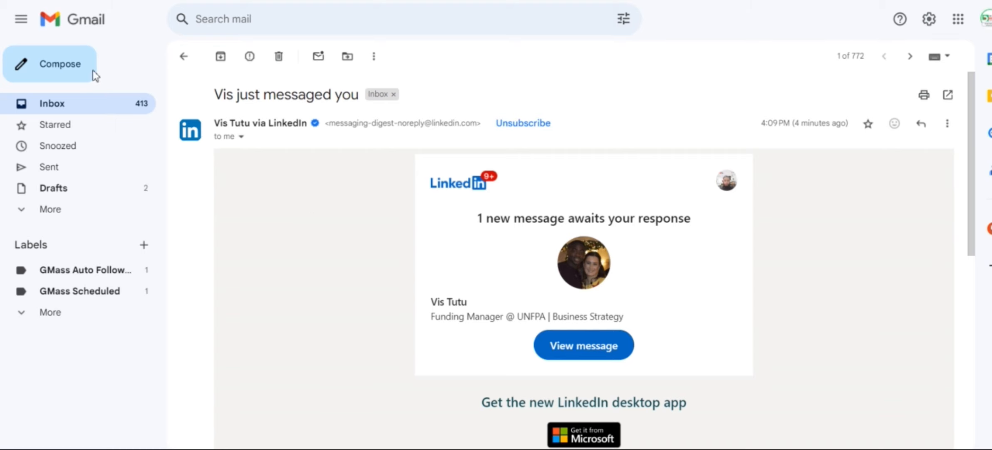
click(62, 63)
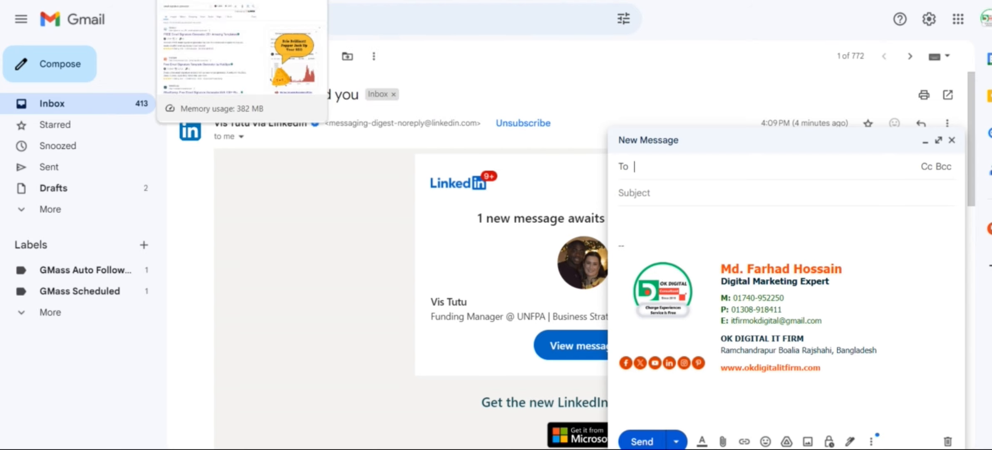
Switch to the Google results for "email signature generator" and open the Gimm.io free email signature generator
click(191, 0)
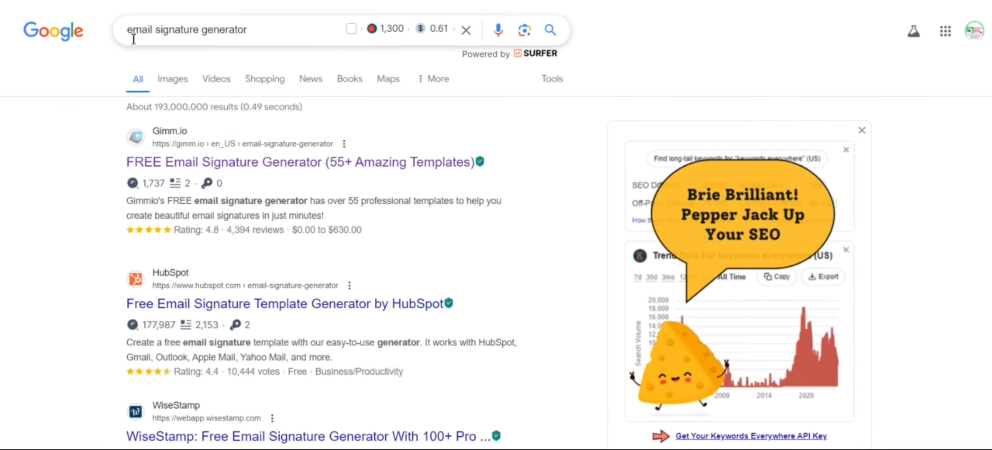
drag(140, 25, 255, 38)
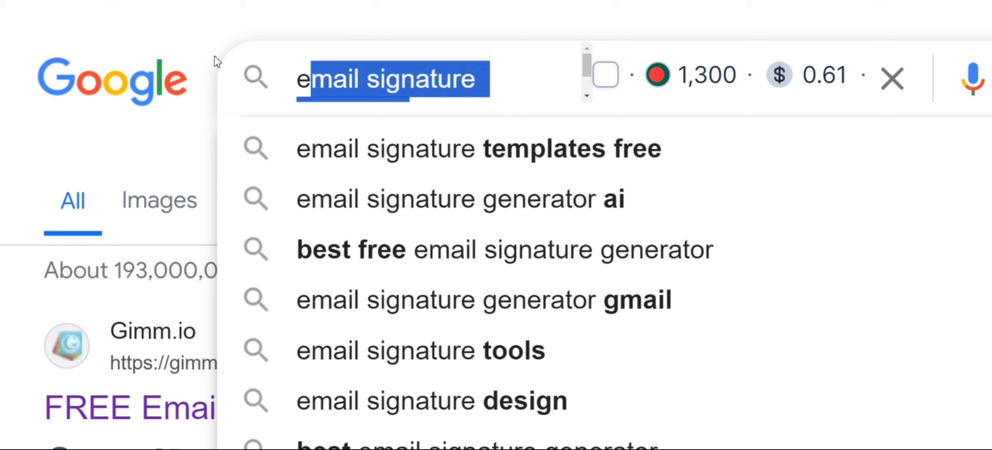
click(483, 77)
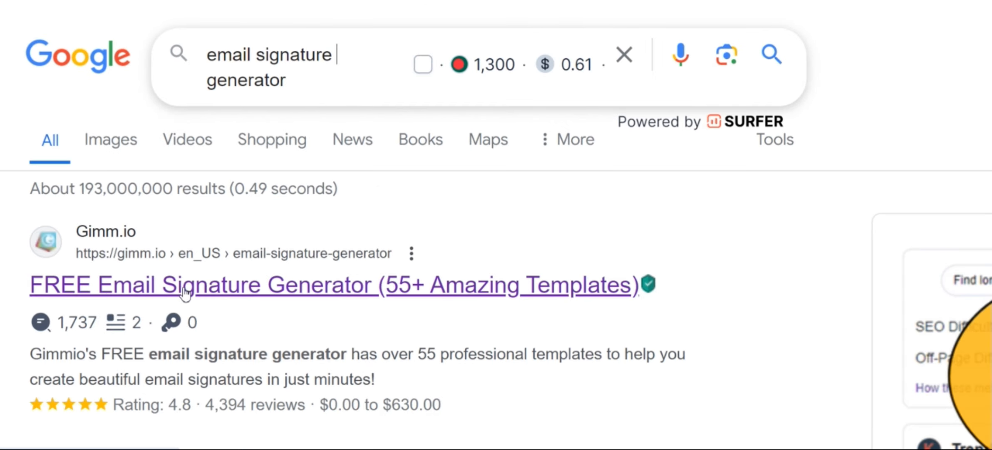
click(185, 293)
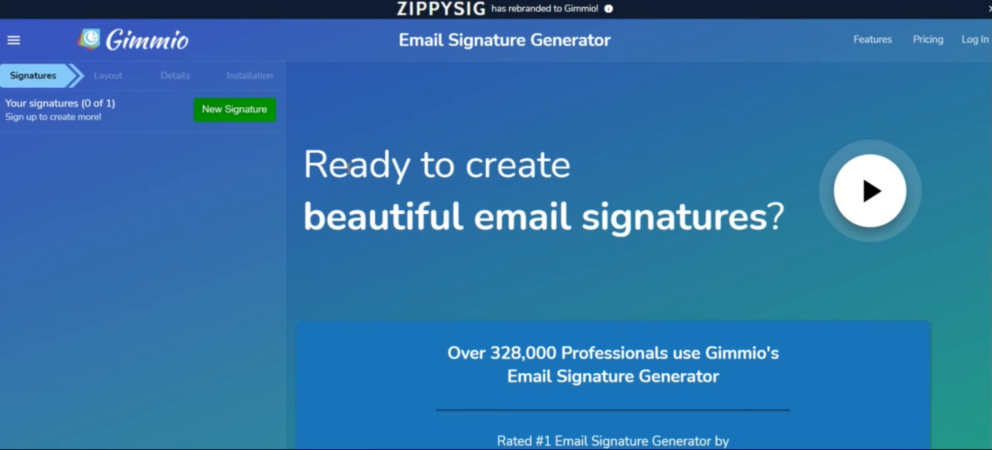
Create a new signature and apply the first public layout, the real estate agent design with a round photo
click(228, 115)
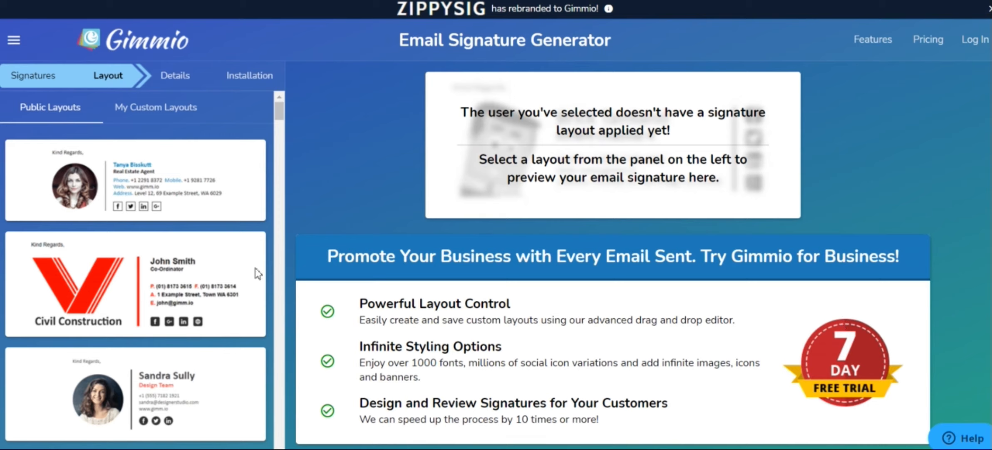
click(106, 160)
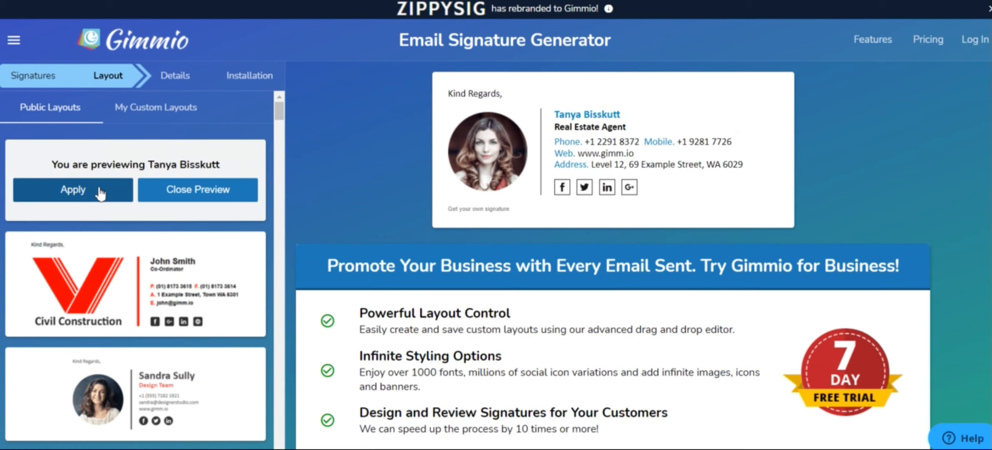
click(100, 194)
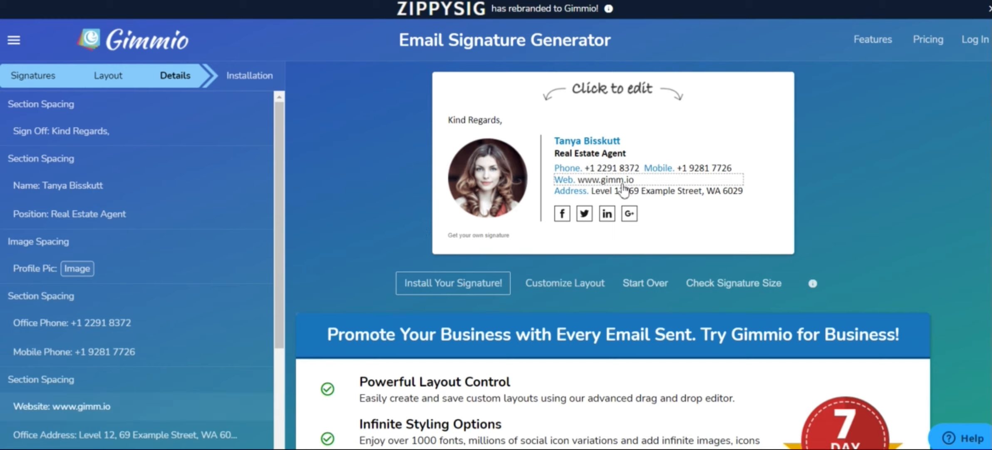
Set the signature's name field to "OK Digital Consultant"
click(570, 143)
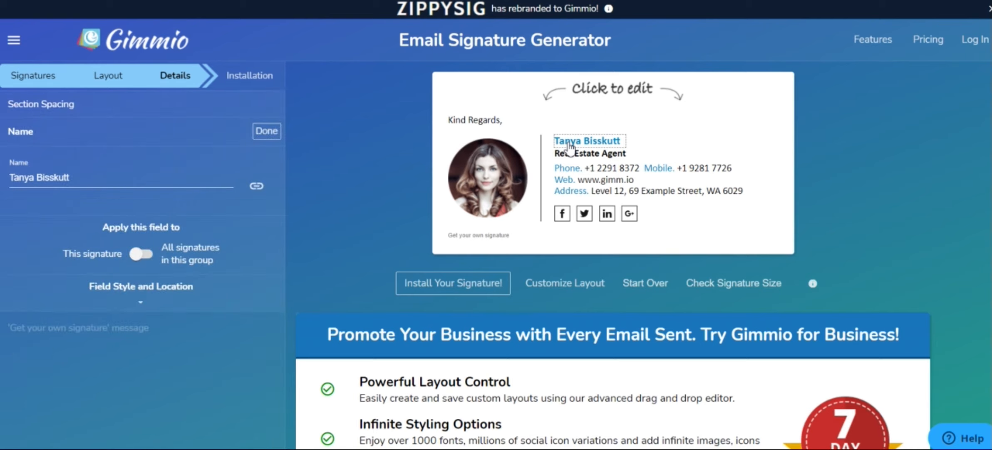
triple_click(62, 176)
text(OK Digital Consultant)
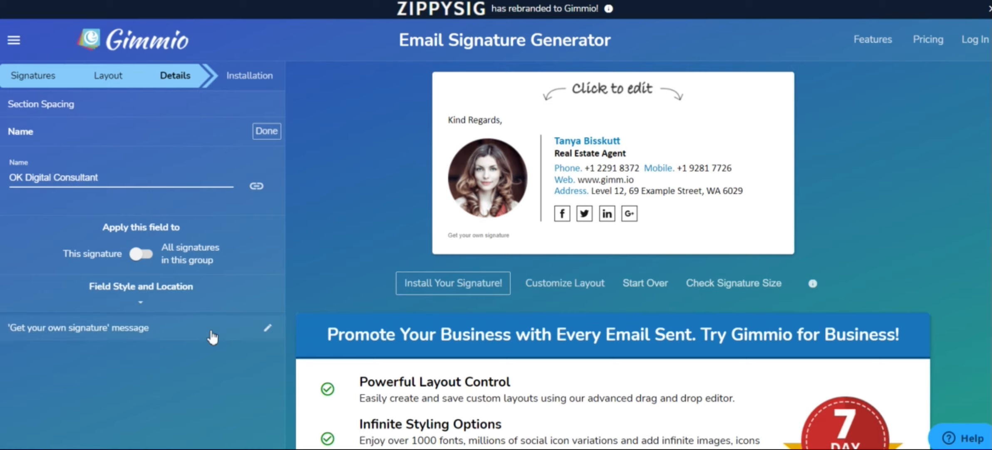
click(266, 131)
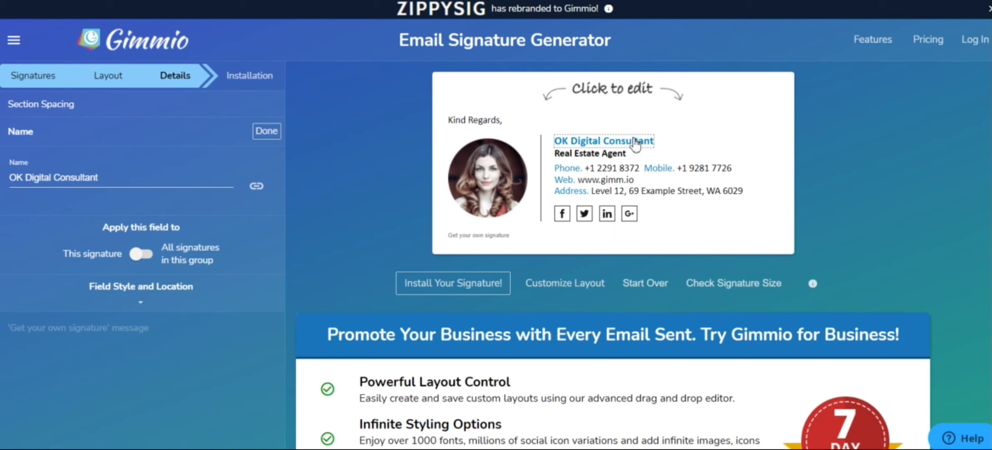
Set the signature's position field to "SEO Expert"
key(ctrl+plus)
key(ctrl+plus)
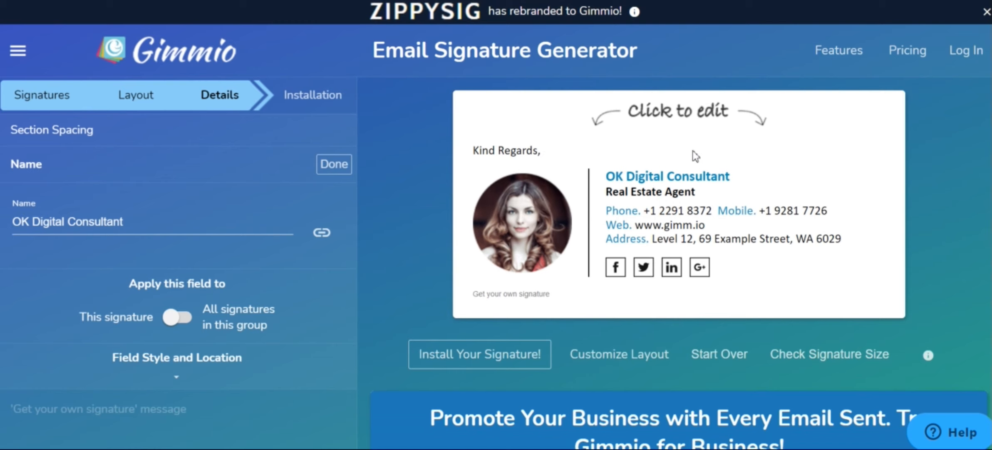
click(650, 199)
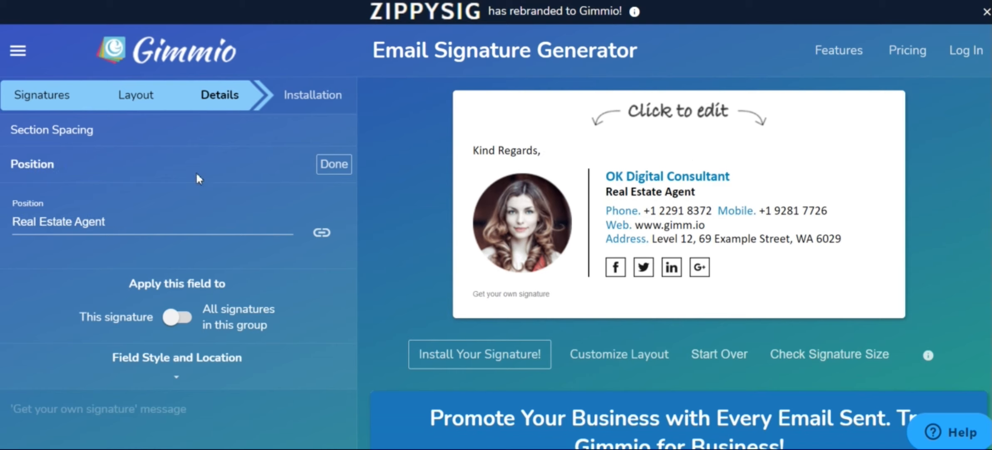
triple_click(100, 225)
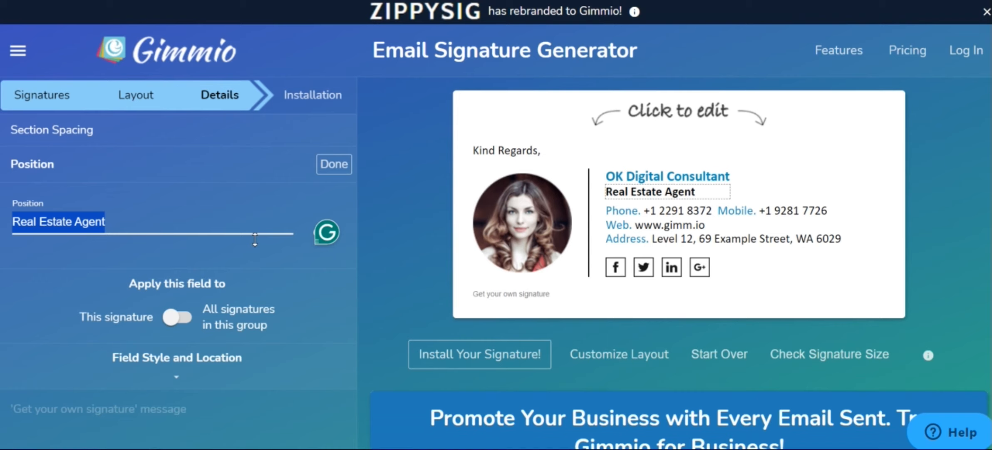
text(S)
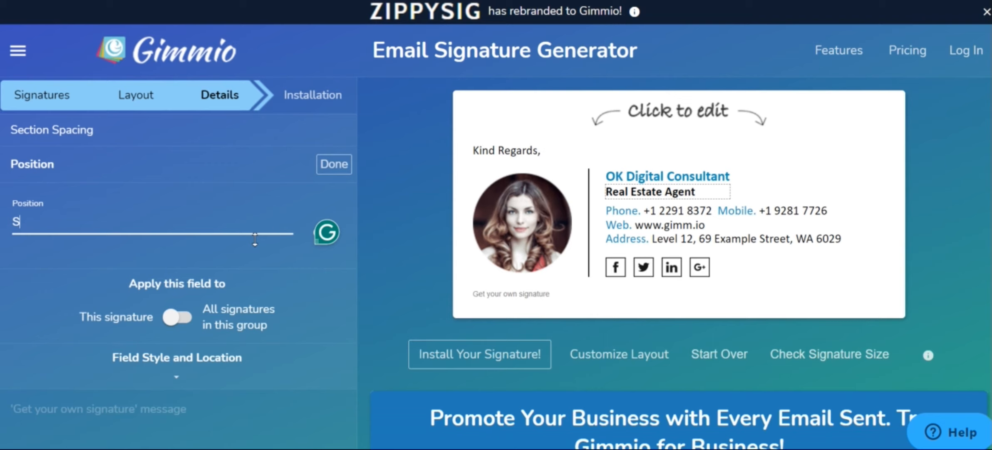
text(EO Expert)
click(765, 161)
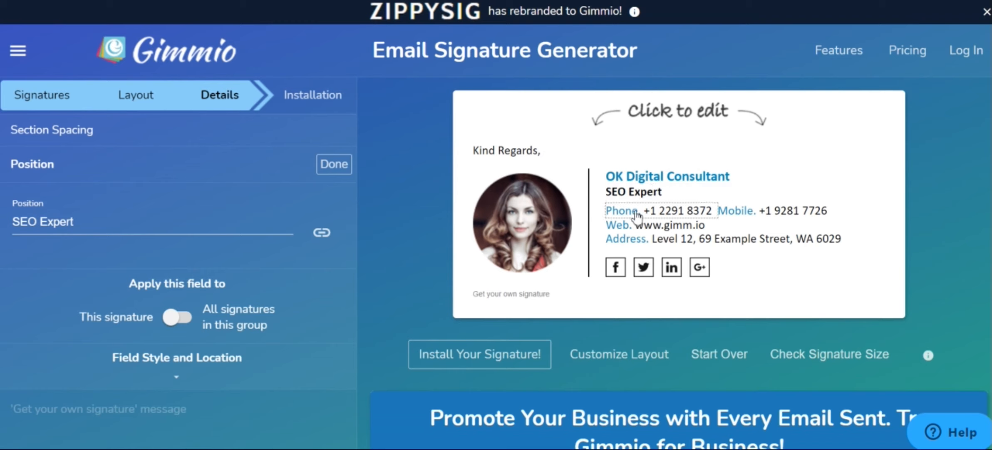
click(684, 210)
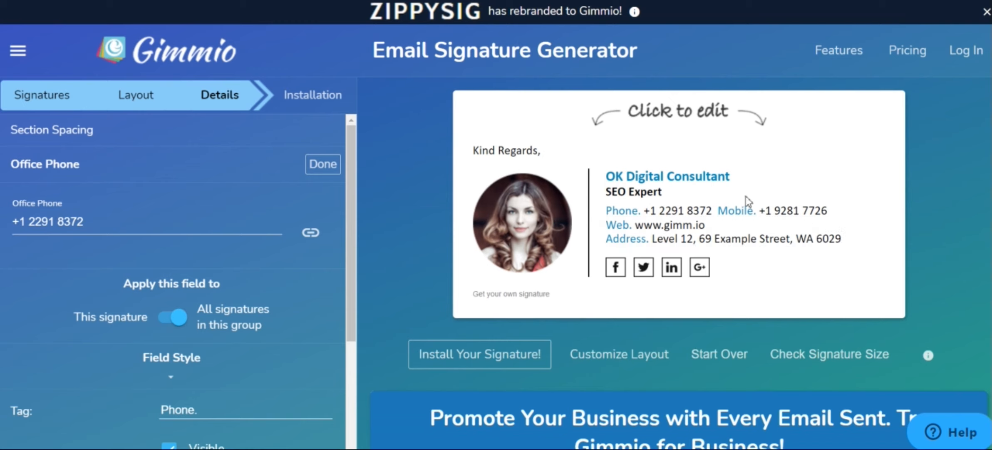
click(670, 226)
triple_click(78, 221)
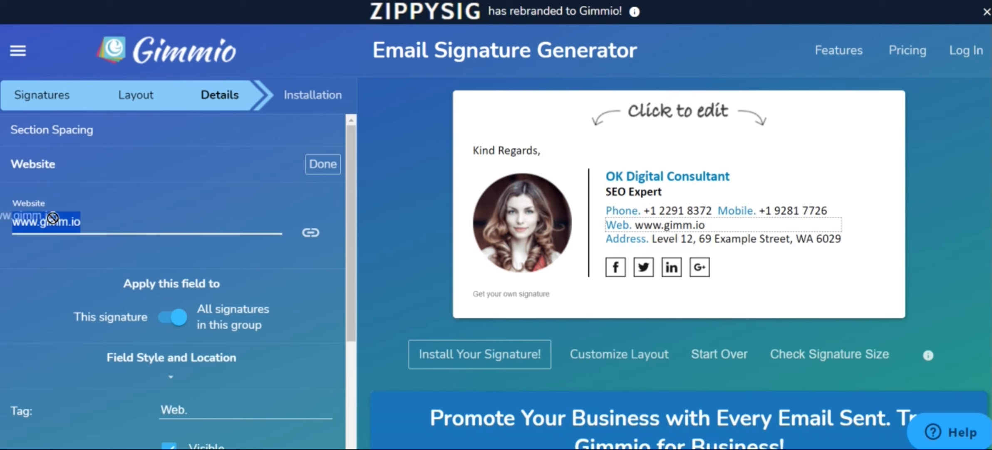
text(www.okdigitl)
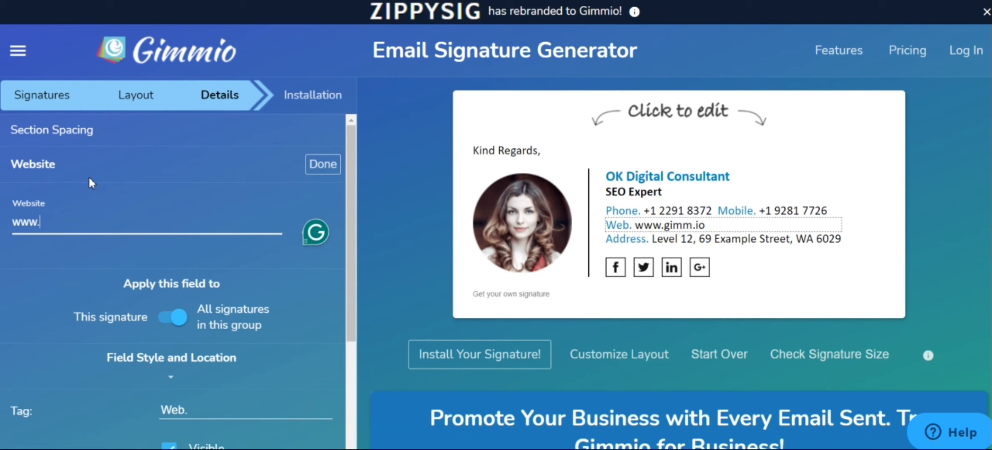
key(BackSpace)
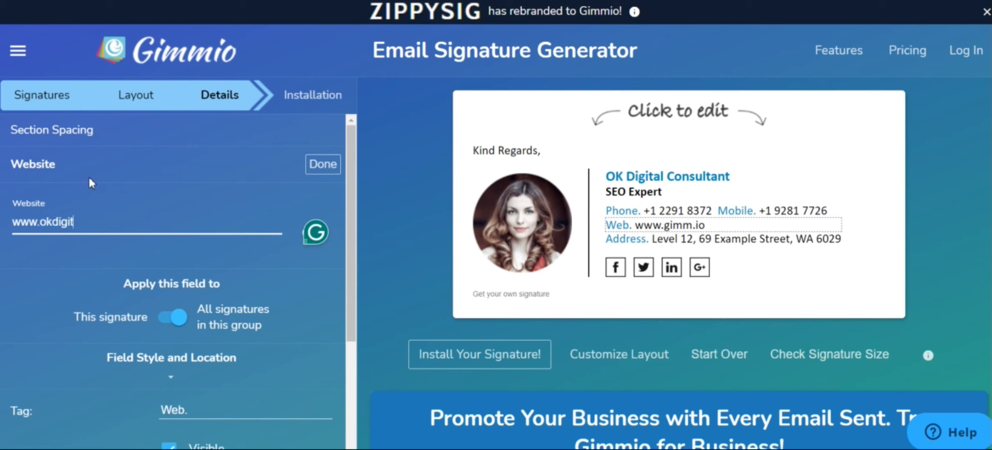
text(alitfirm.com)
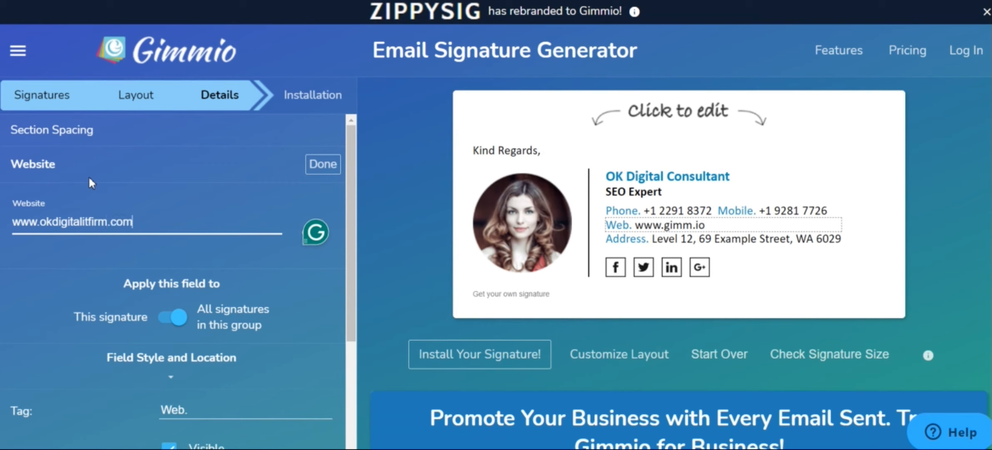
key(ctrl+a)
text(www.)
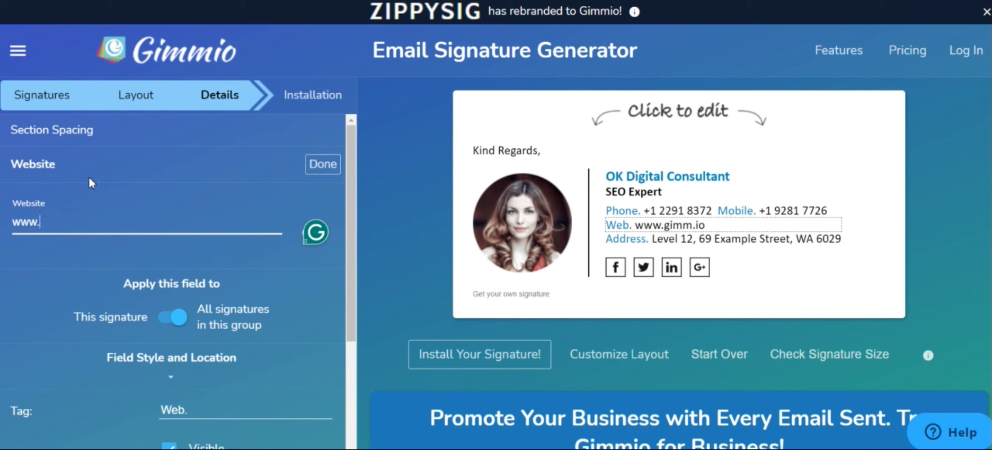
text(okdigitaltal)
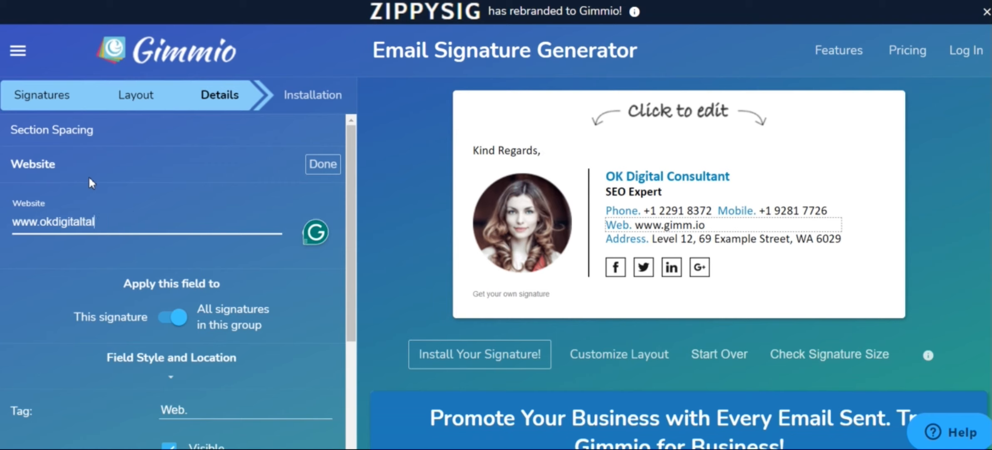
text(itfirm.com)
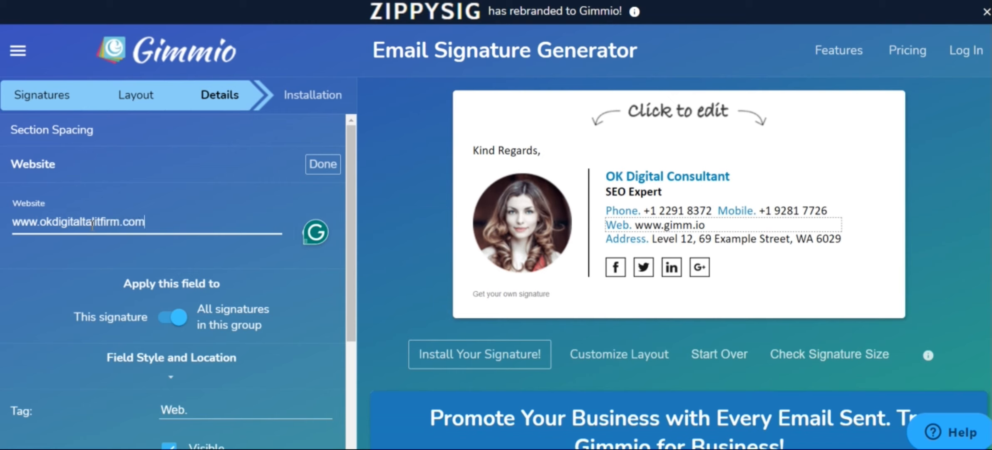
key(BackSpace)
key(BackSpace)
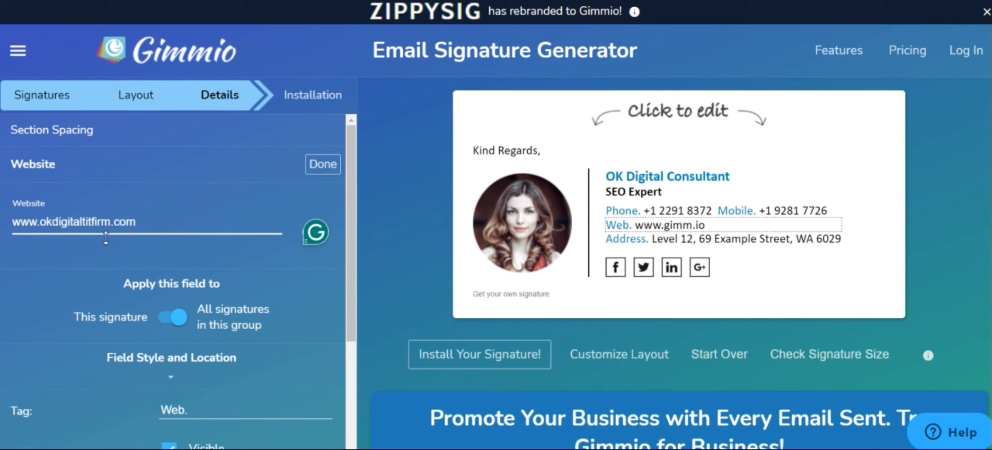
key(BackSpace)
click(327, 165)
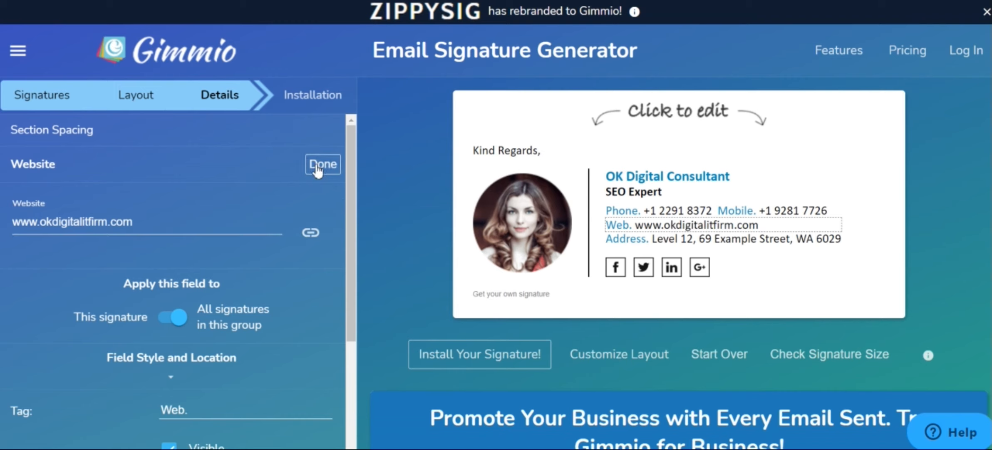
click(316, 165)
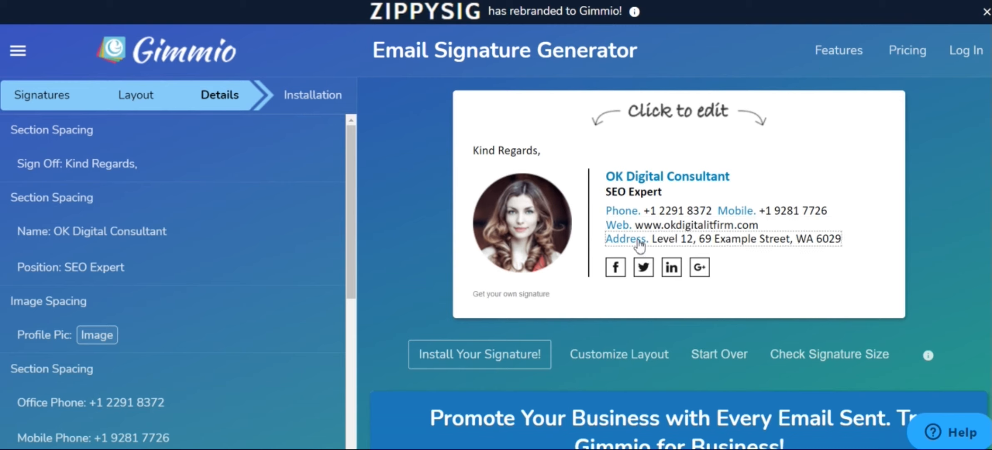
Change the signature's first social icon from Facebook to Fiverr
click(619, 274)
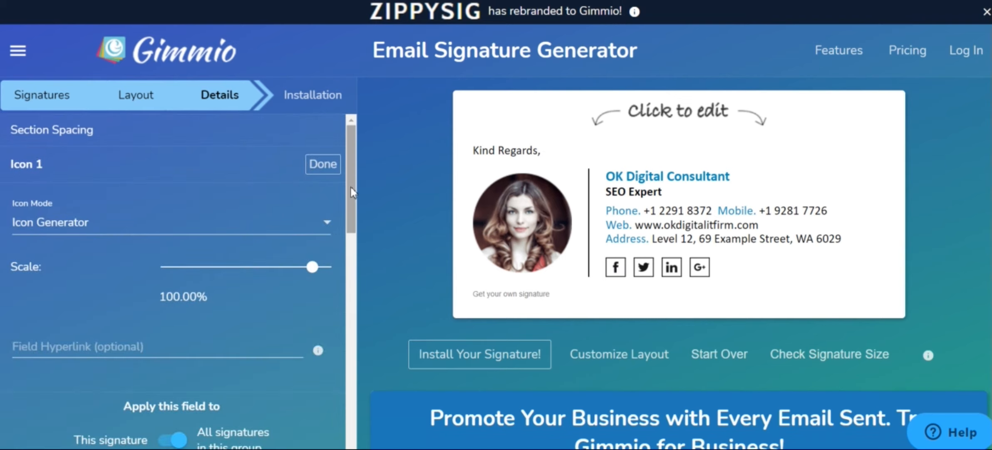
drag(352, 187, 360, 252)
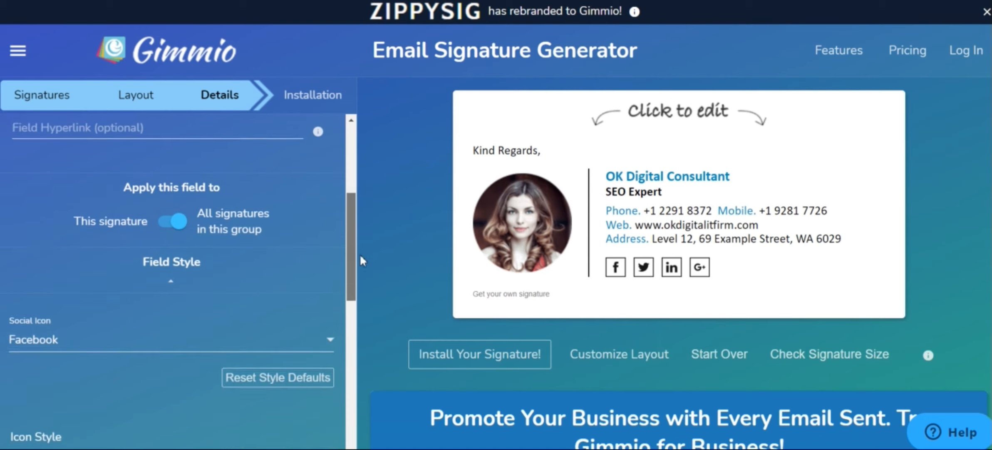
click(94, 351)
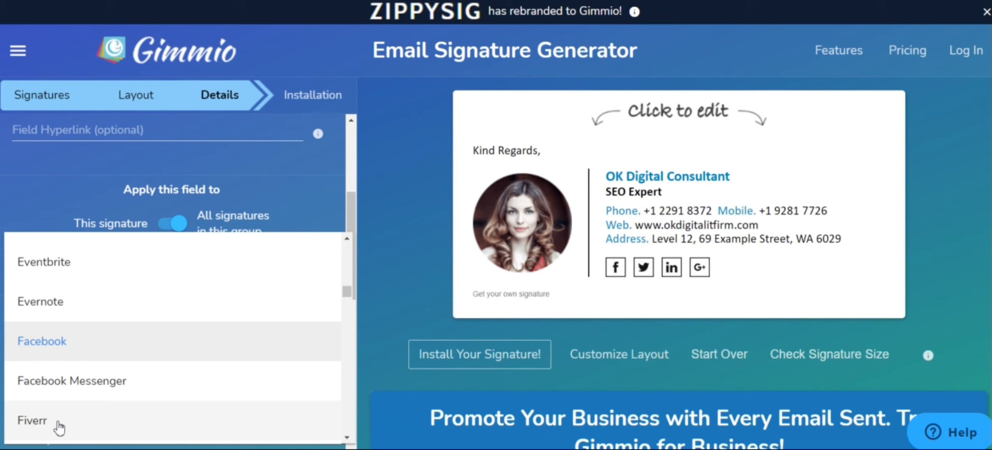
click(58, 425)
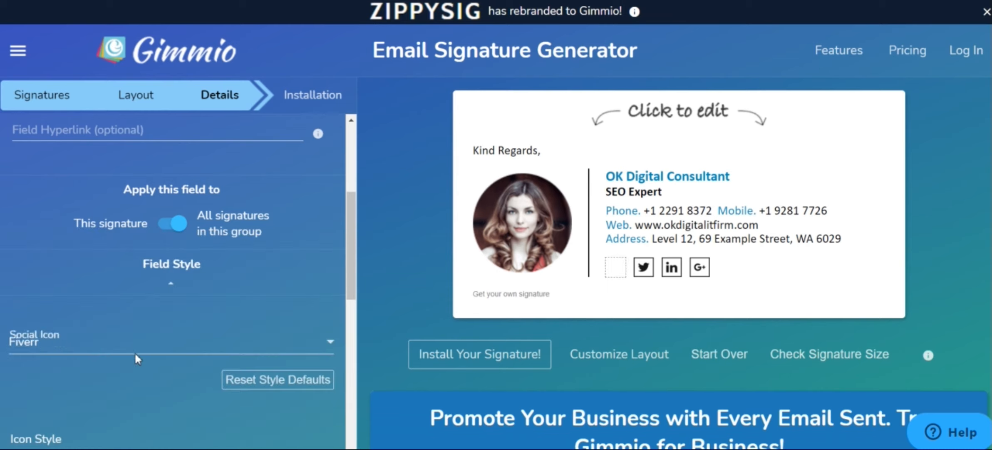
drag(347, 283, 358, 205)
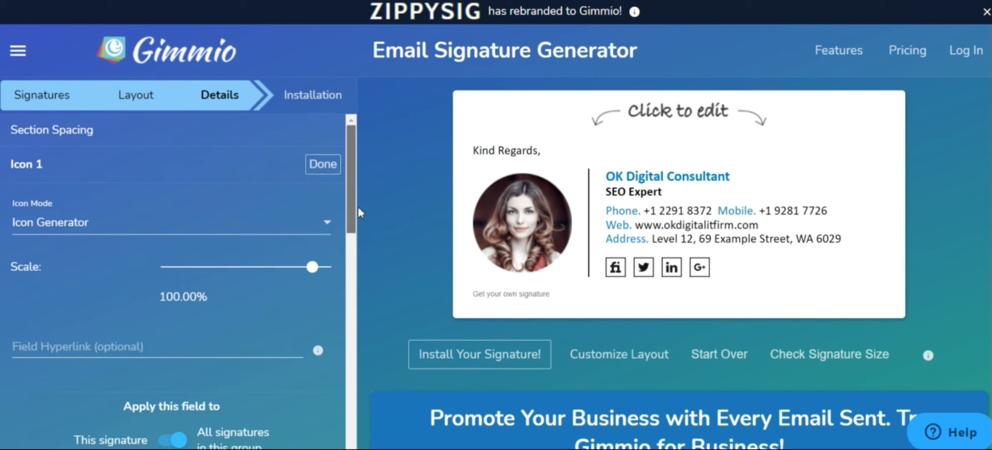
click(74, 348)
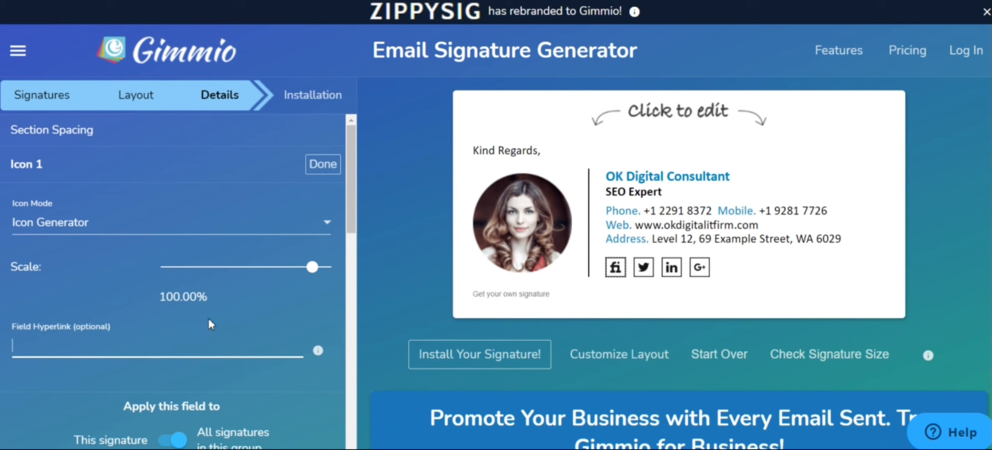
drag(351, 201, 351, 200)
click(65, 346)
text(http://www.f)
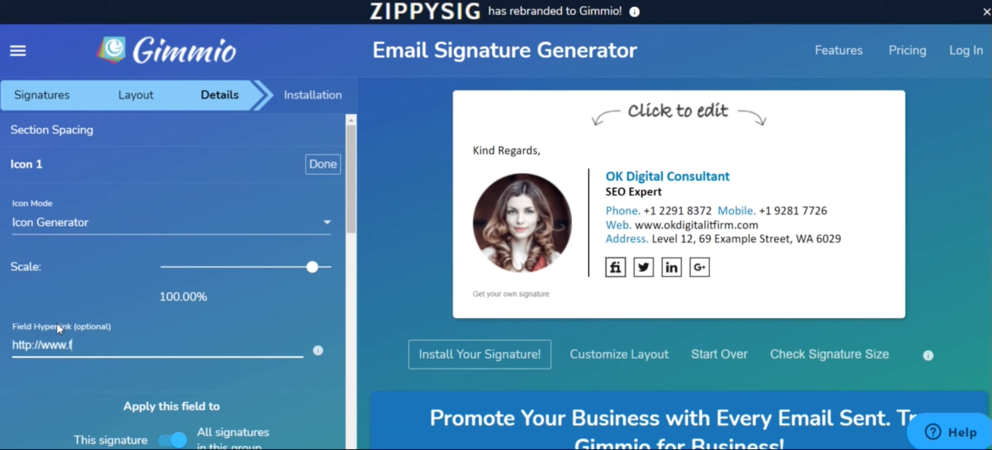
text(iverr.com)
click(323, 164)
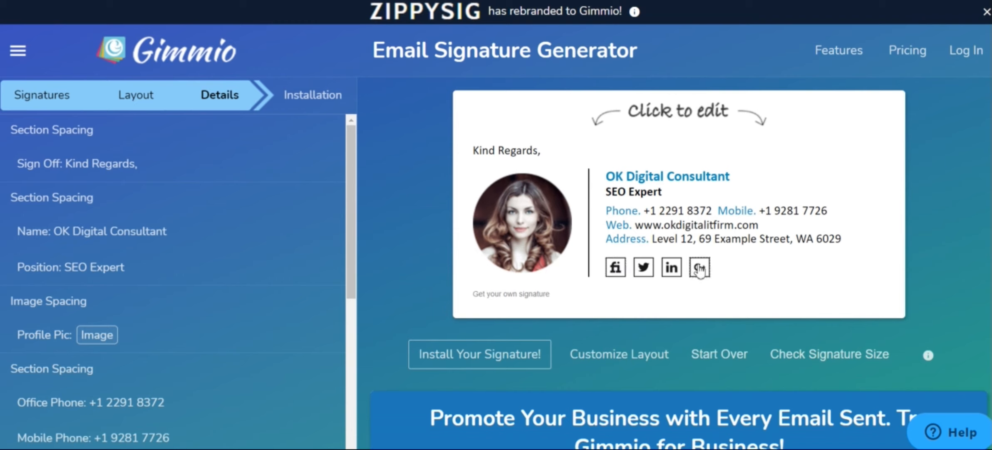
Open the signature's profile picture for editing
click(551, 232)
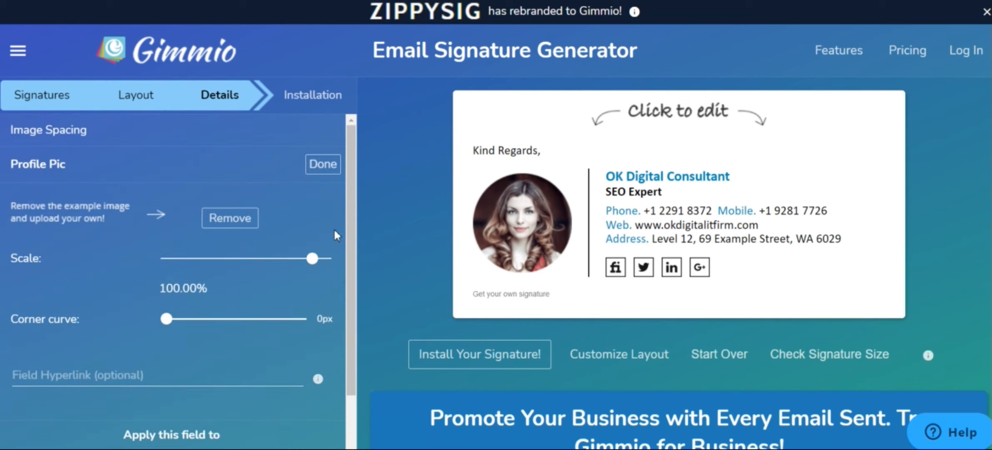
drag(351, 207, 344, 185)
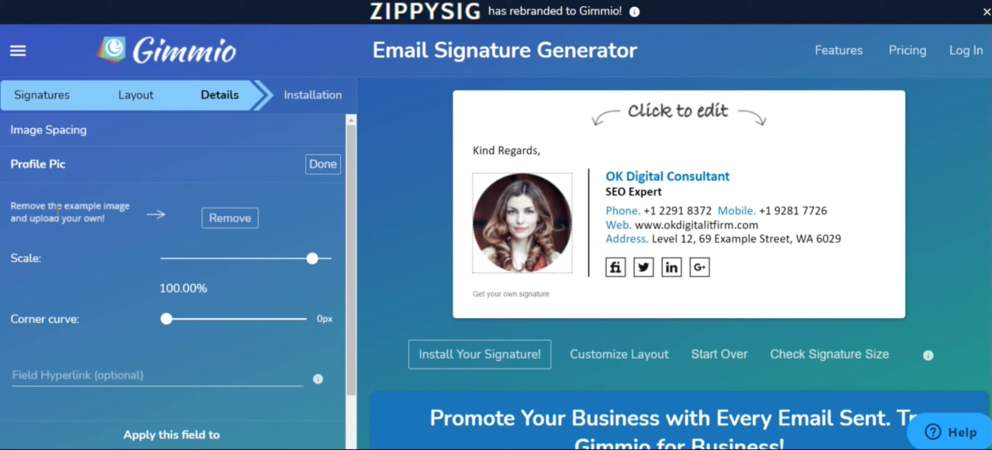
drag(58, 212, 112, 227)
drag(58, 211, 102, 215)
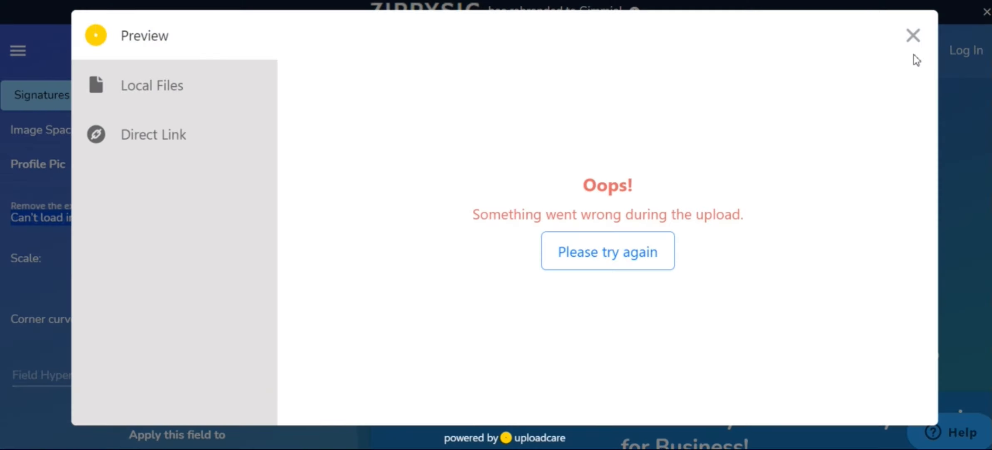
click(913, 35)
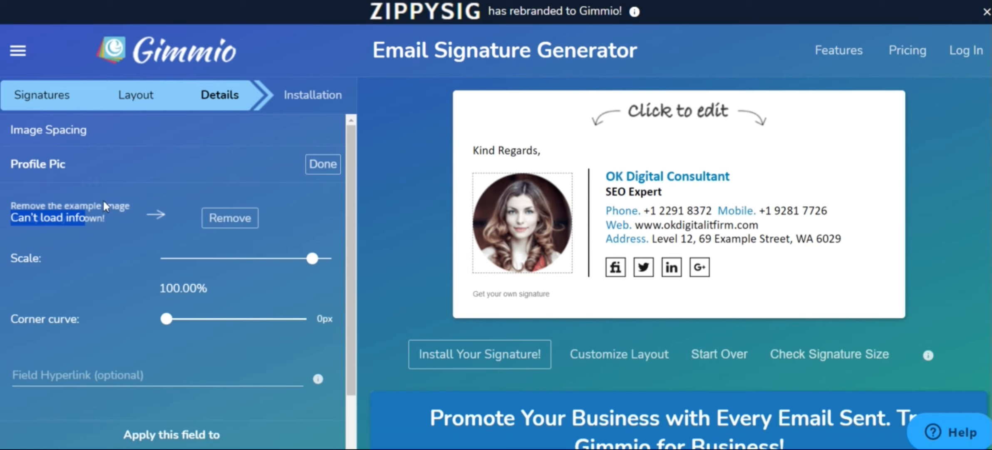
Remove the example profile picture and upload the local image j.png uncropped in its place
click(231, 218)
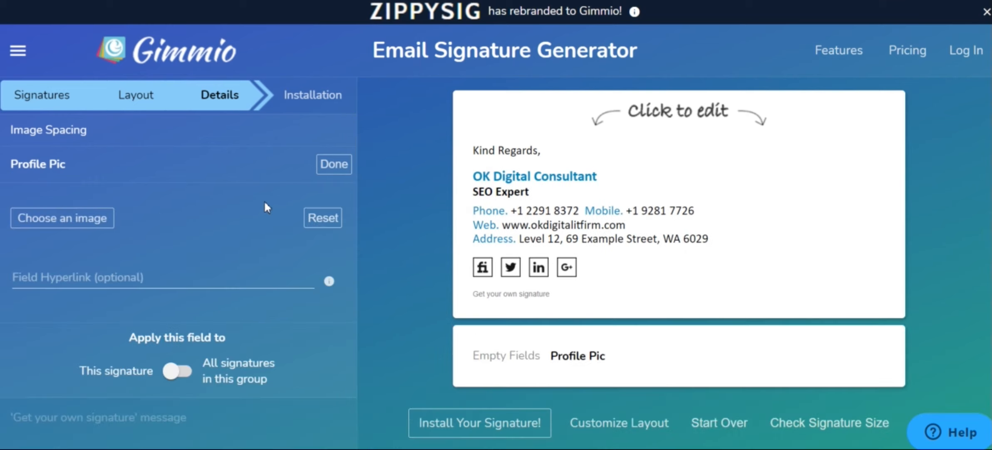
click(53, 223)
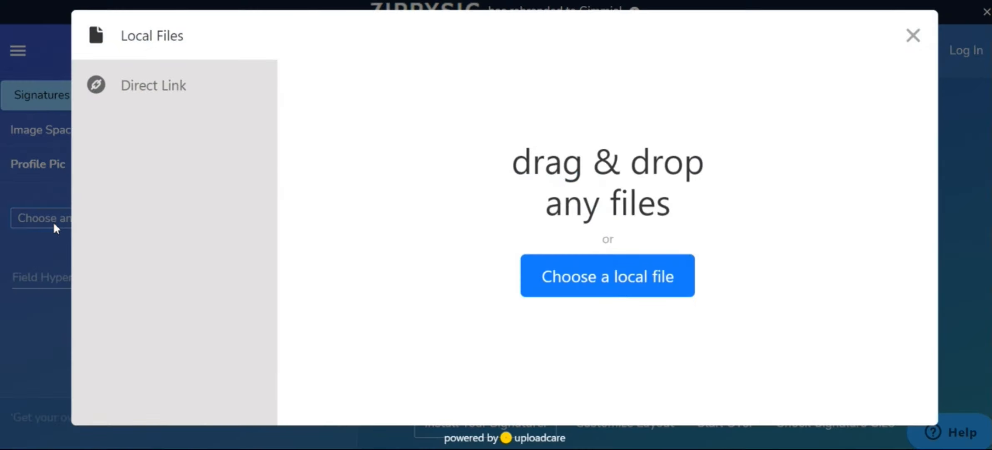
click(607, 287)
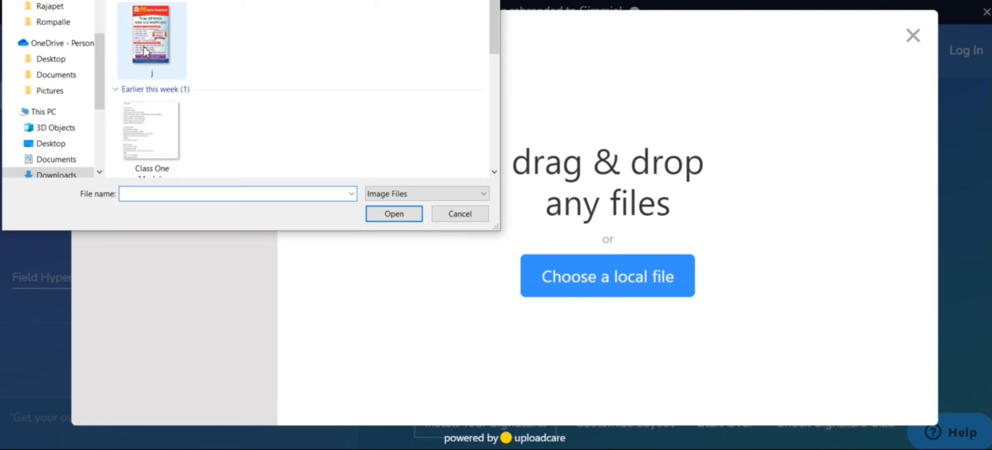
double_click(144, 52)
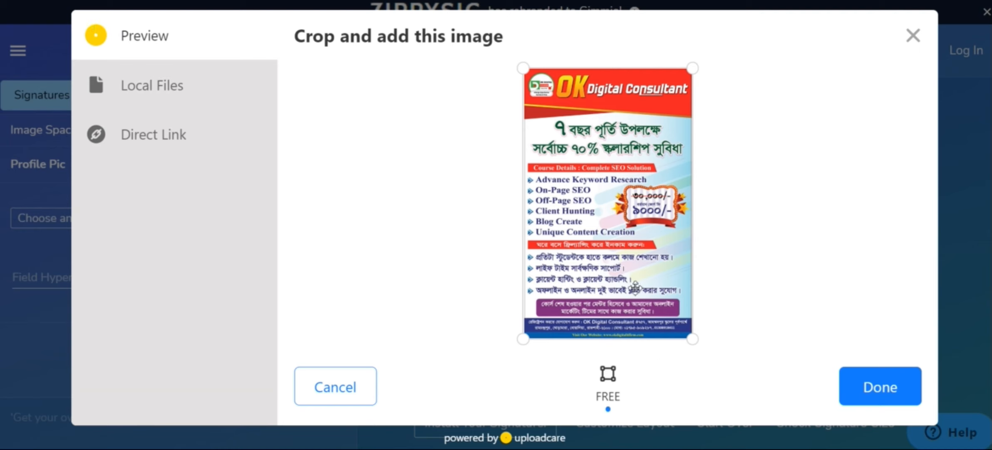
click(908, 379)
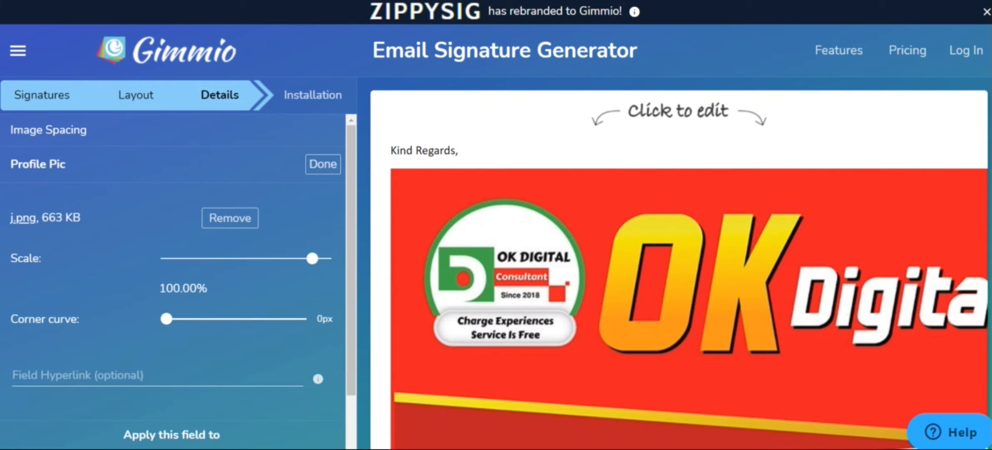
Scale the profile picture down to 4.80% and set its corner curve to 17 px
scroll(678, 262, down, 5)
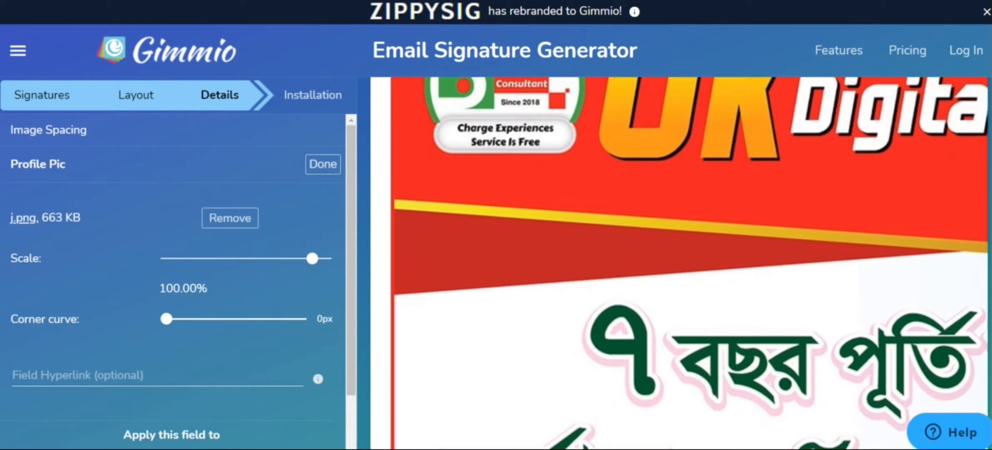
scroll(678, 263, up, 5)
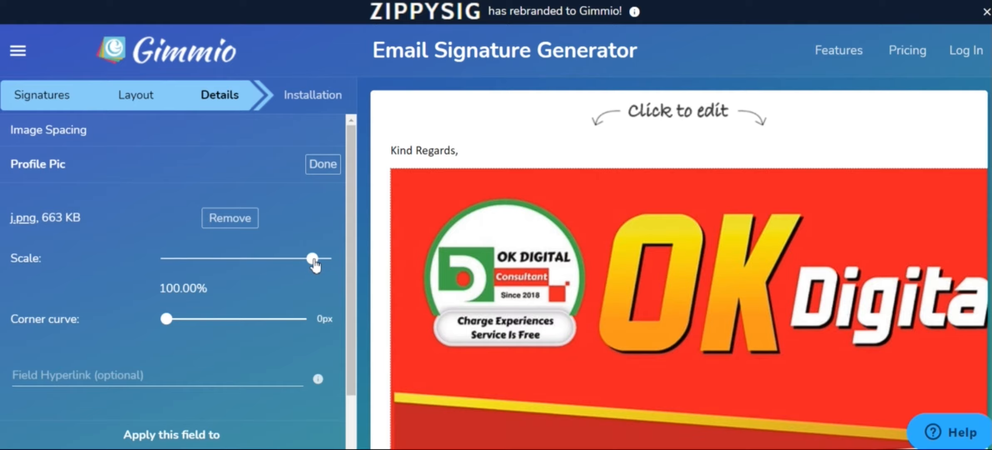
drag(314, 264, 190, 260)
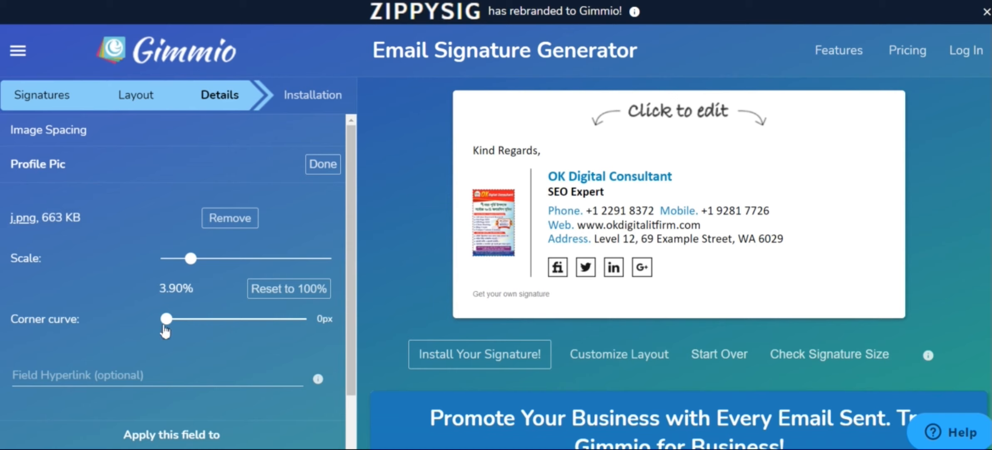
drag(166, 321, 310, 345)
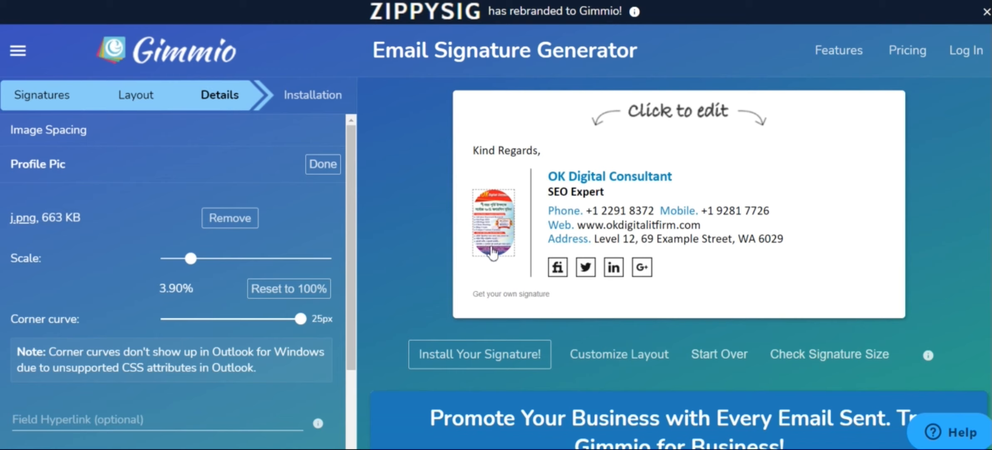
drag(300, 319, 258, 317)
drag(191, 259, 197, 261)
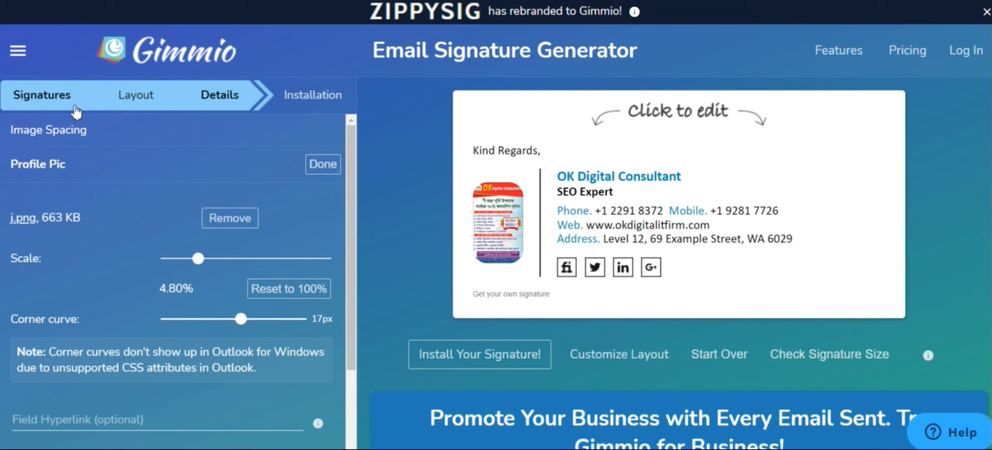
Go to the signature's installation instructions and copy the finished signature
click(64, 95)
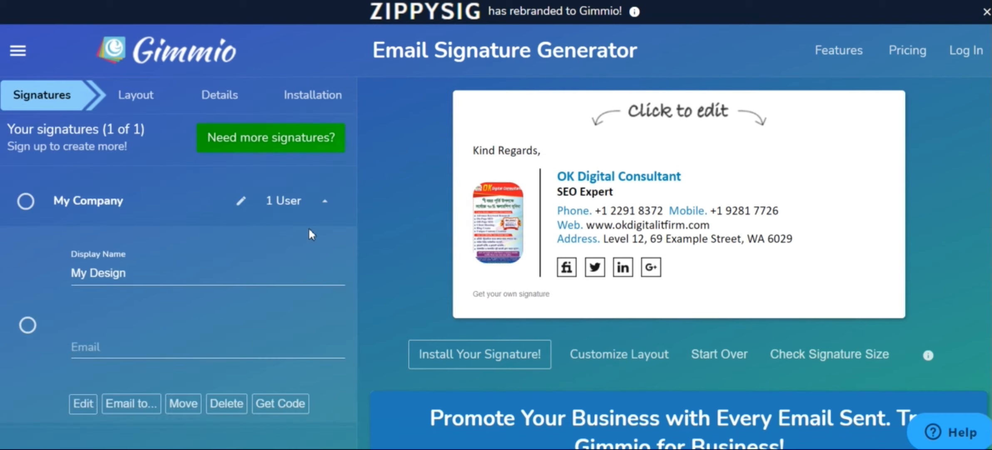
click(313, 102)
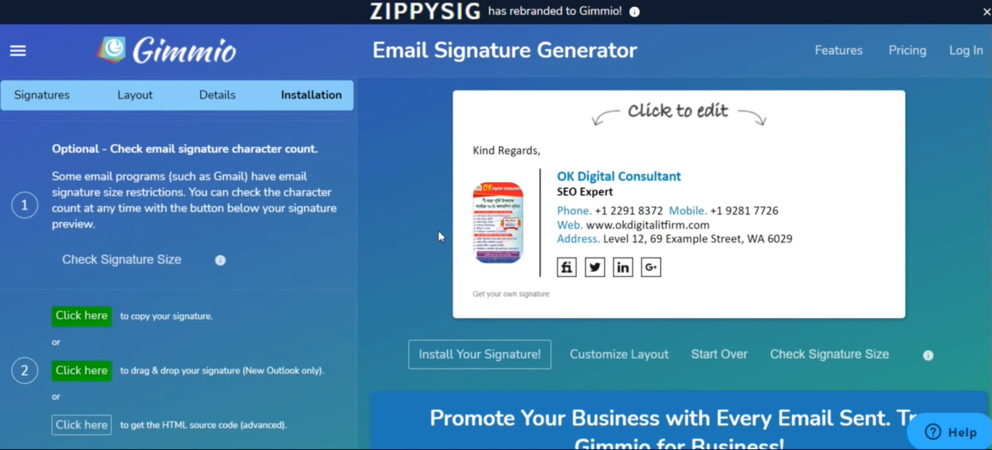
click(313, 100)
click(72, 321)
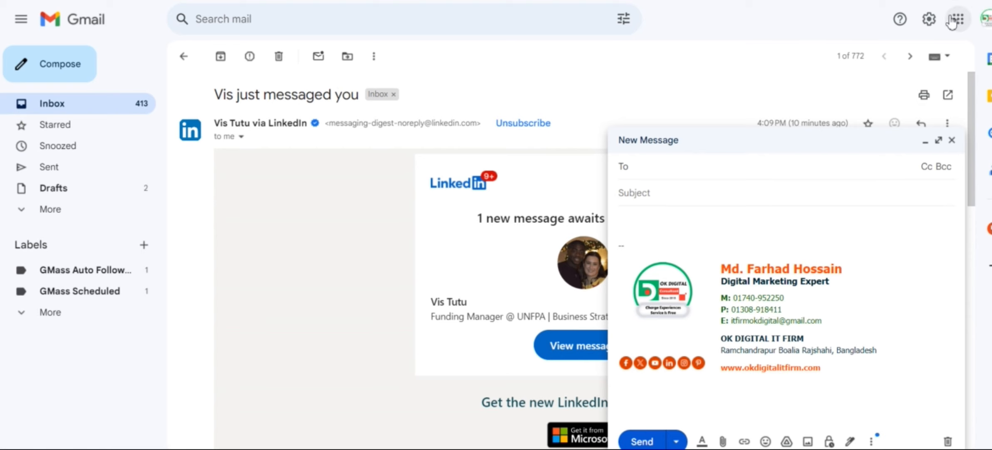
Switch to Gmail, close the new message window and open the full settings
click(929, 19)
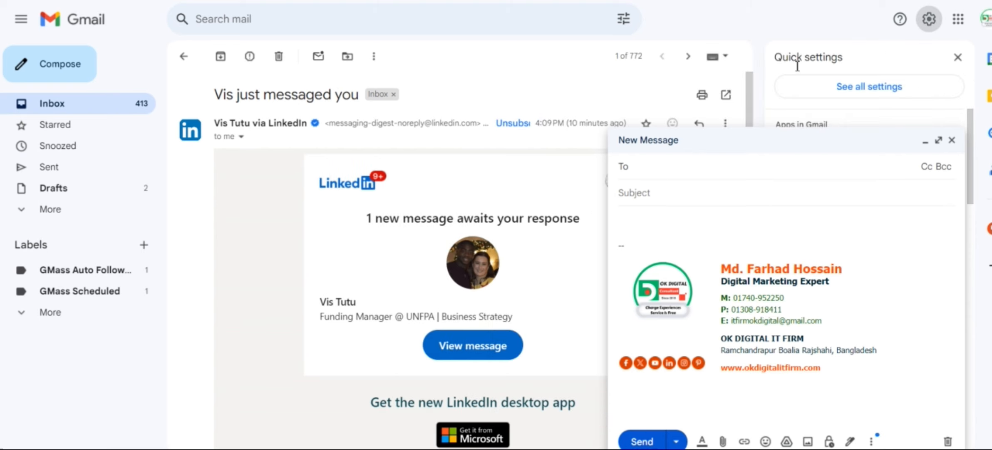
click(952, 141)
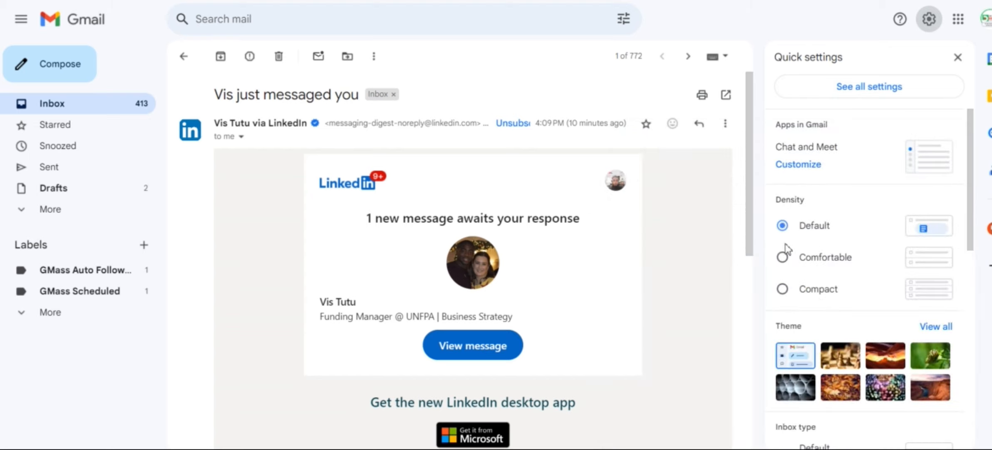
click(931, 20)
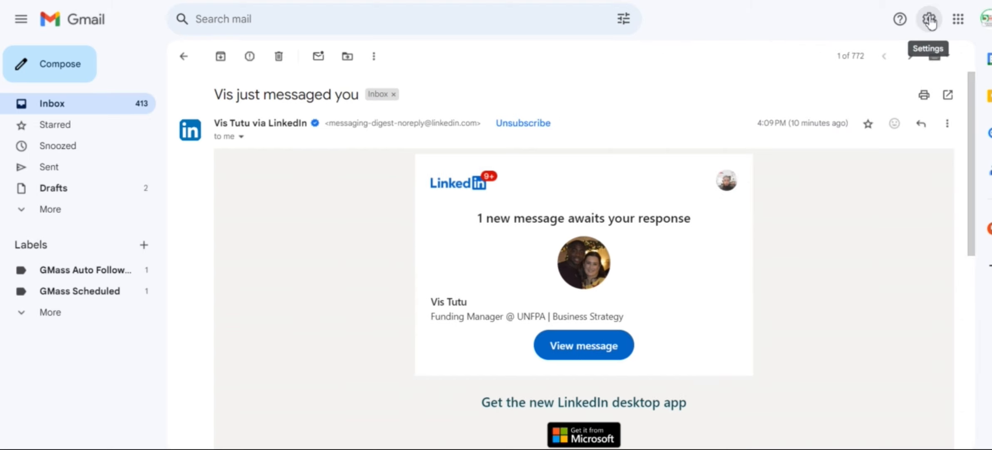
click(931, 20)
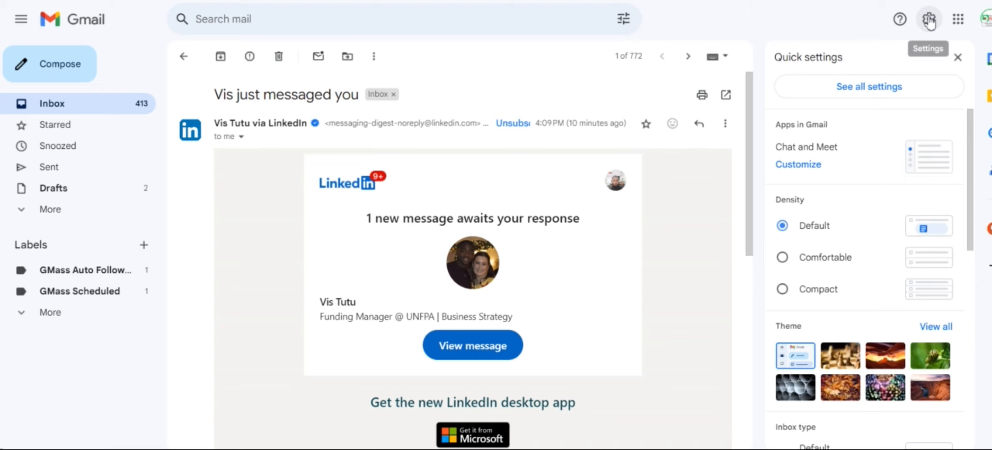
click(873, 101)
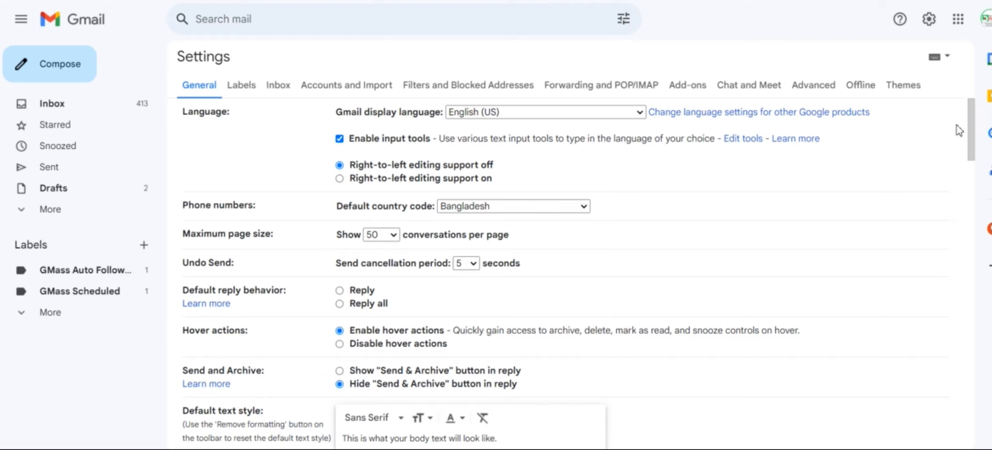
Find the Signature section in the General settings and examine the default signature options for new emails
mouse_move(974, 141)
mouse_down()
mouse_move(979, 372)
mouse_move(983, 350)
mouse_up()
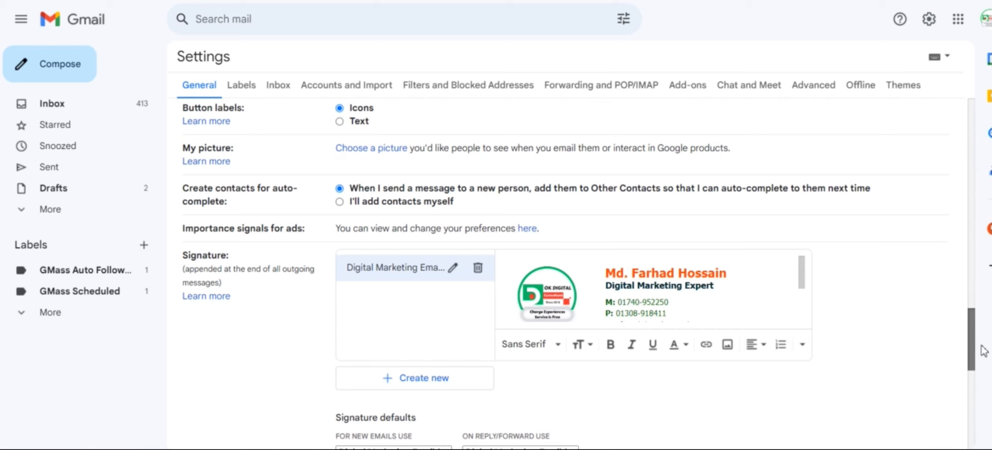
scroll(890, 337, down, 1)
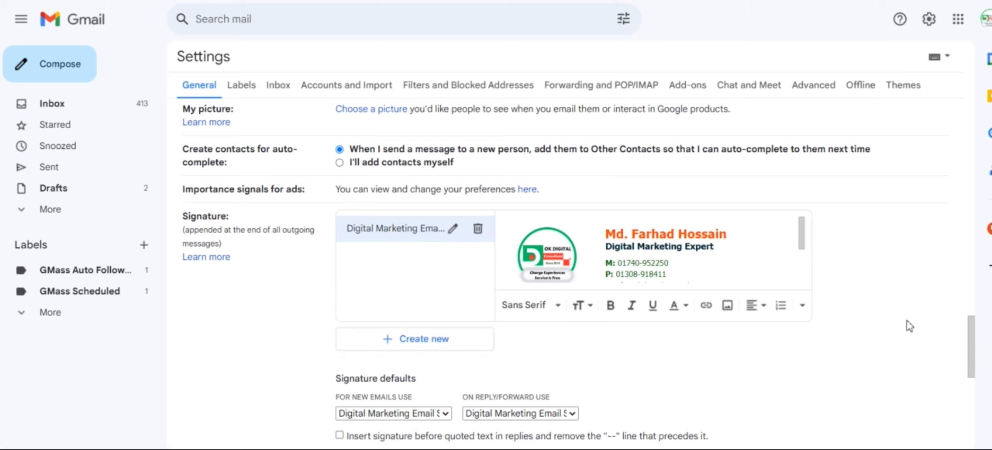
mouse_move(972, 351)
mouse_down()
mouse_move(972, 380)
mouse_move(972, 369)
mouse_up()
click(410, 310)
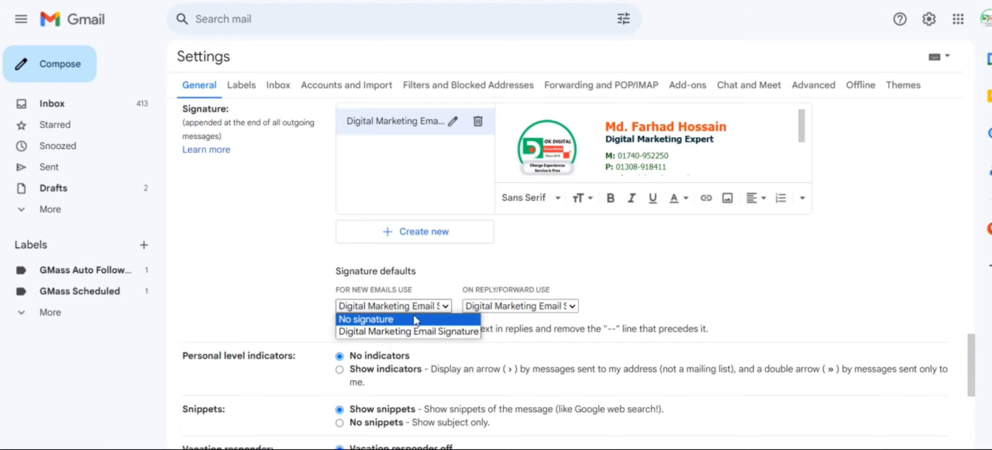
click(904, 268)
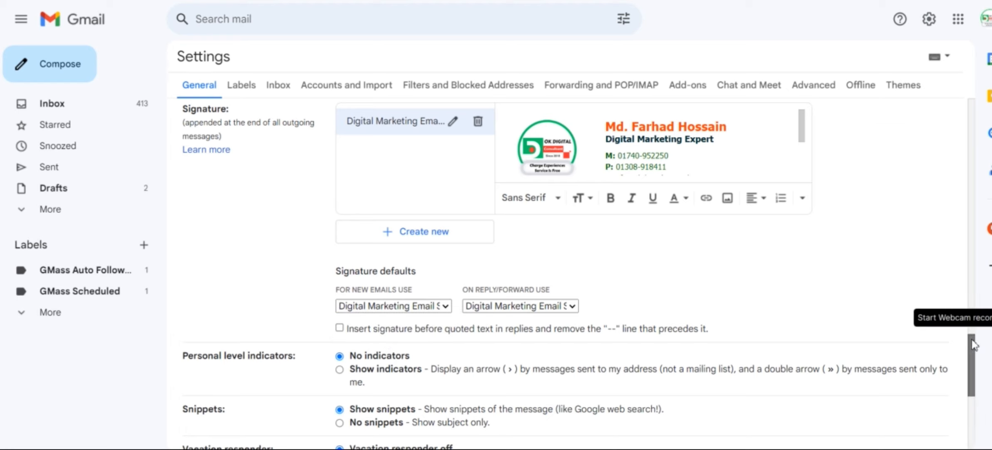
scroll(974, 325, up, 3)
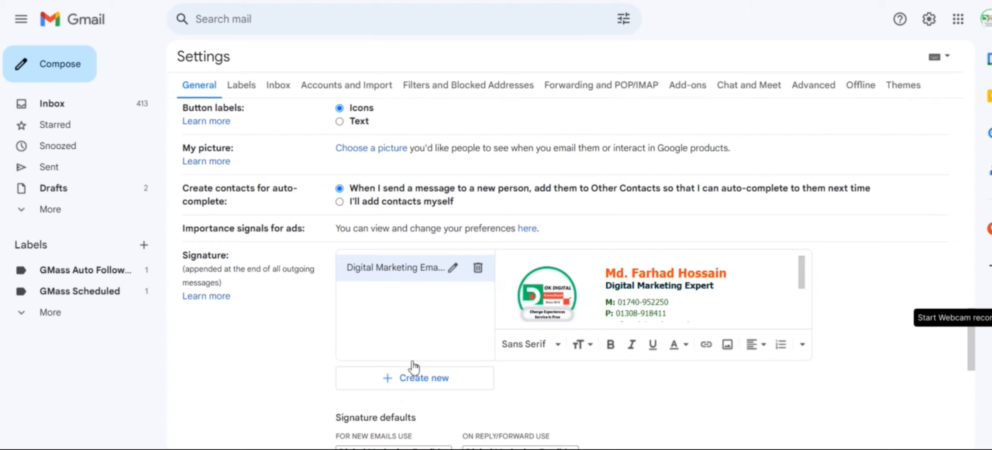
Create a new signature named OK Digital, paste the copied signature into it and check its contents
click(391, 384)
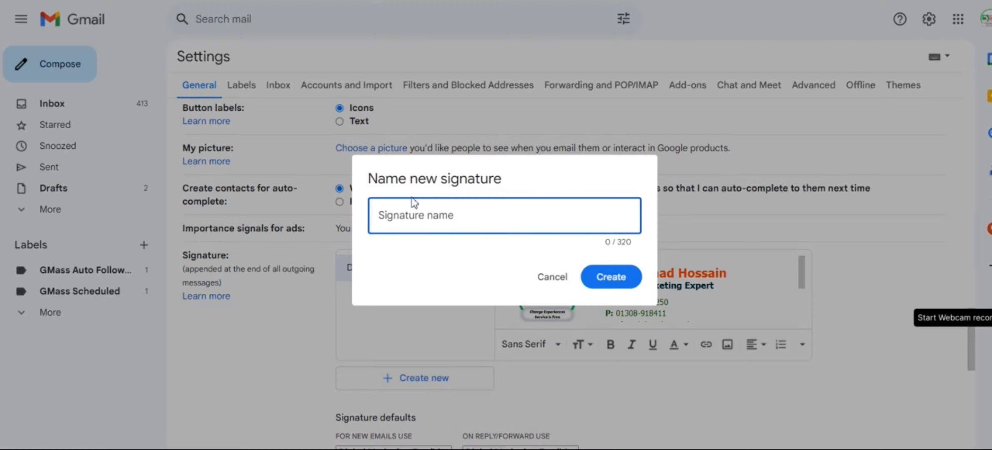
text(OK Digital)
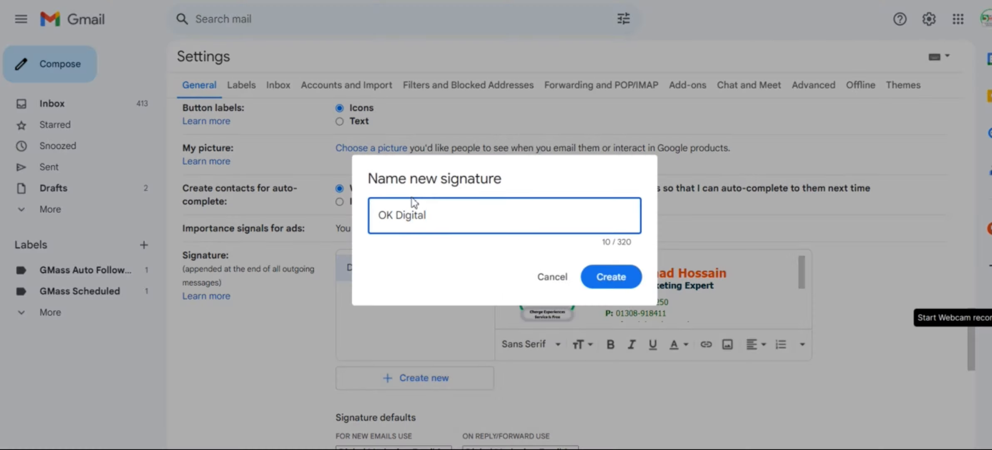
click(583, 281)
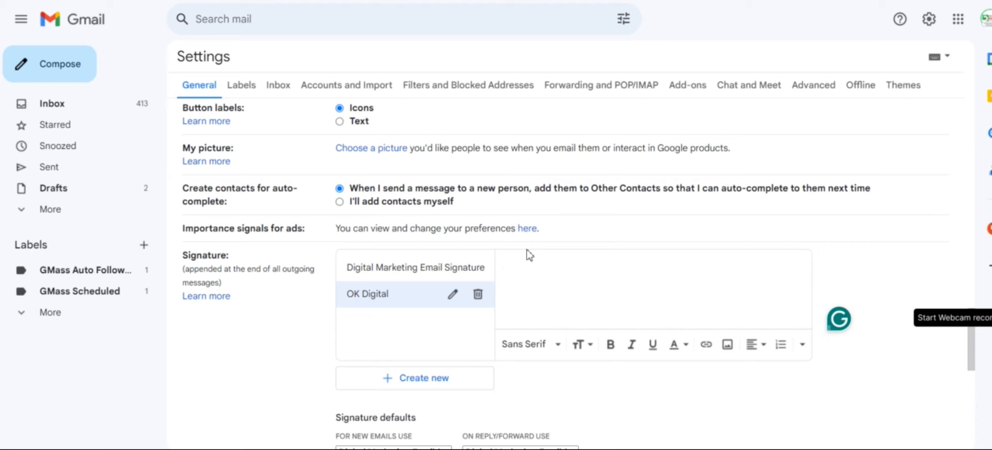
right_click(546, 266)
click(576, 109)
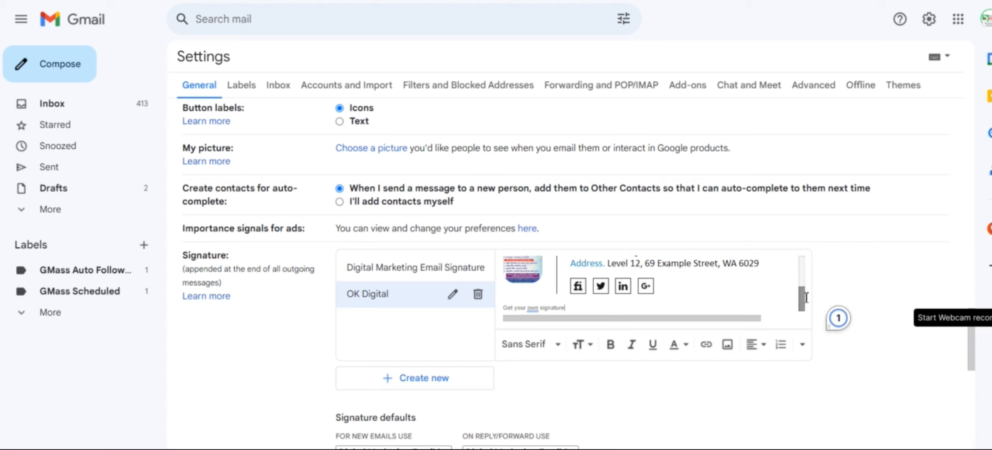
mouse_move(801, 296)
mouse_down()
mouse_move(805, 271)
mouse_move(810, 281)
mouse_up()
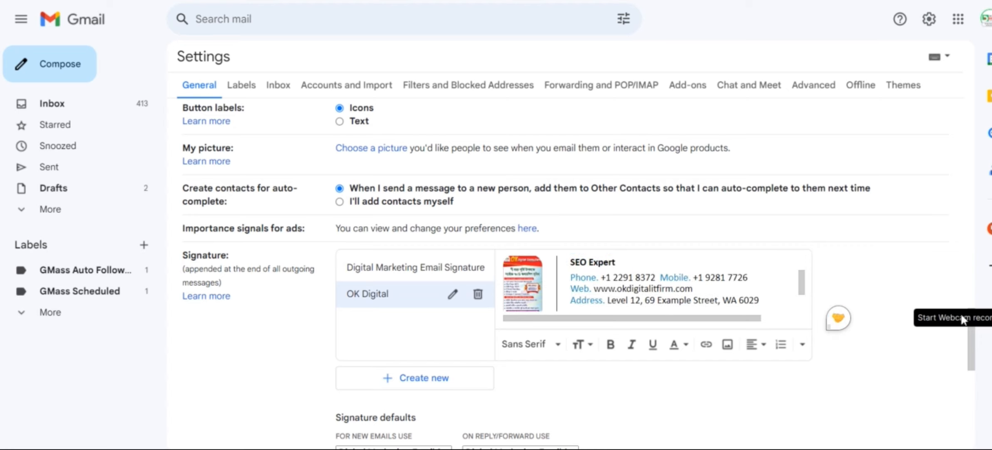
Set OK Digital as the default signature for new emails and for replies and forwards, and save the settings
drag(973, 352, 970, 376)
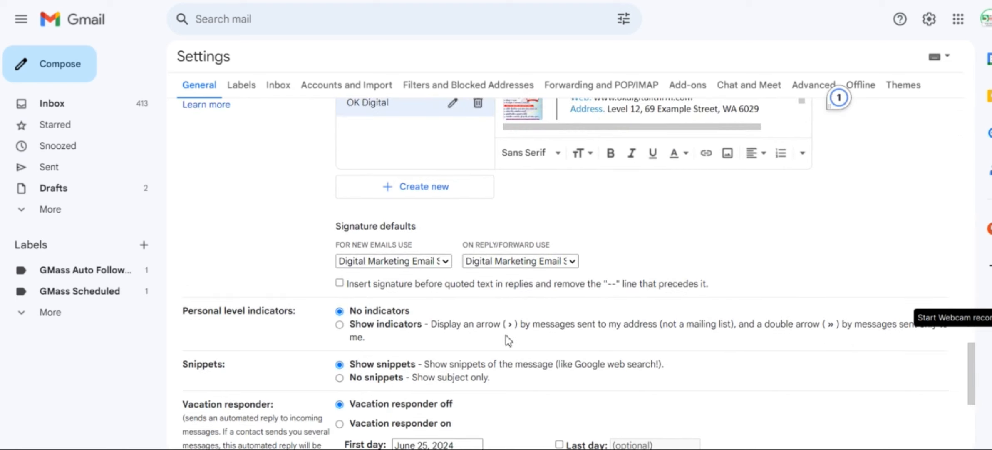
click(403, 262)
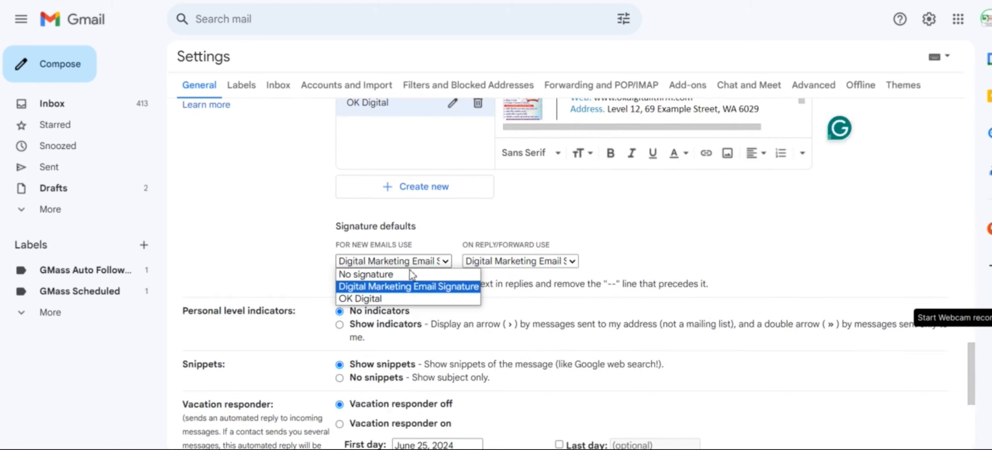
click(419, 298)
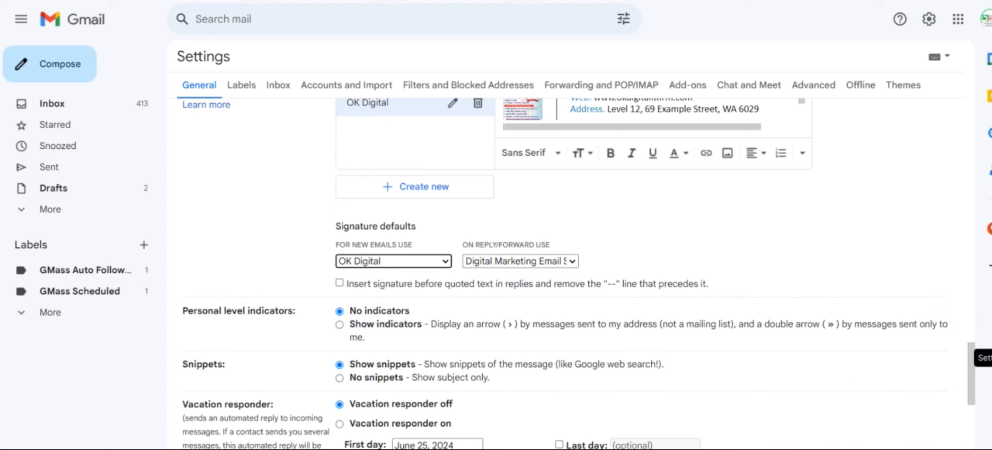
click(557, 260)
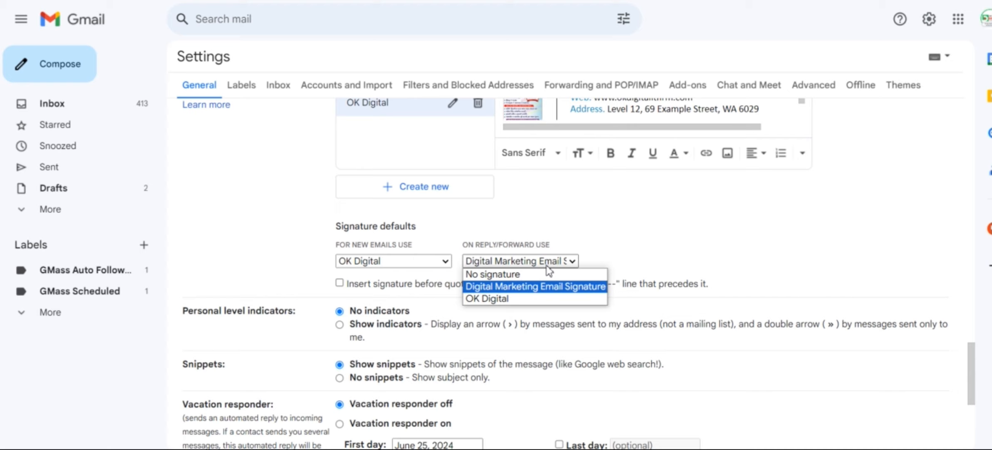
click(539, 301)
mouse_move(972, 375)
mouse_down()
mouse_move(985, 412)
mouse_move(984, 387)
mouse_move(983, 408)
mouse_move(968, 418)
mouse_up()
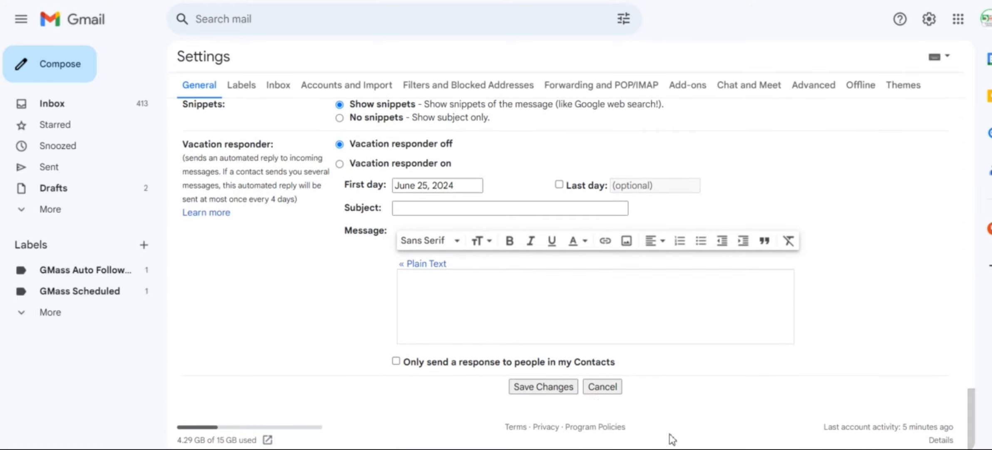
click(543, 386)
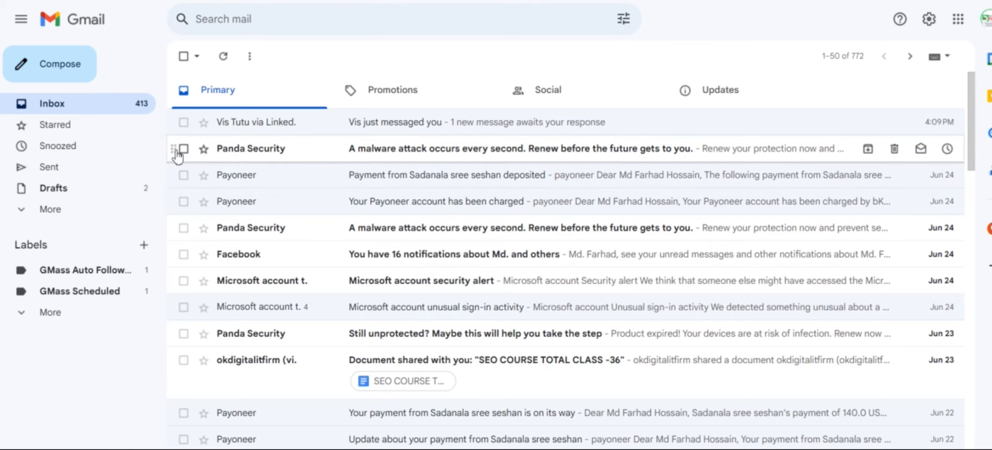
Check the signature in a blank new message and close the message without writing anything
click(49, 61)
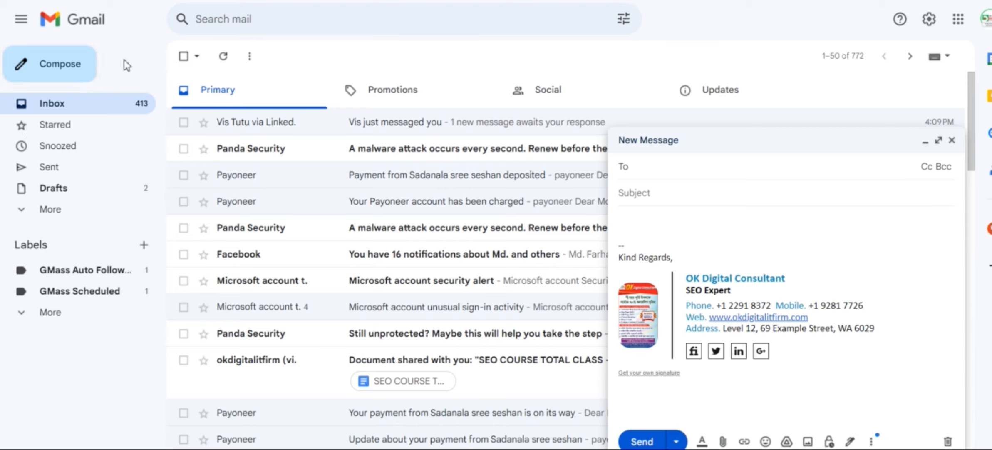
click(952, 140)
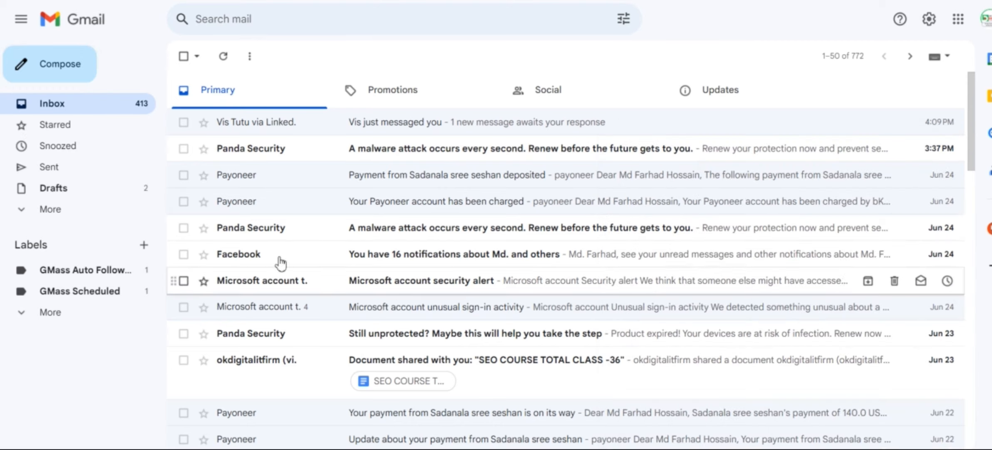
click(60, 63)
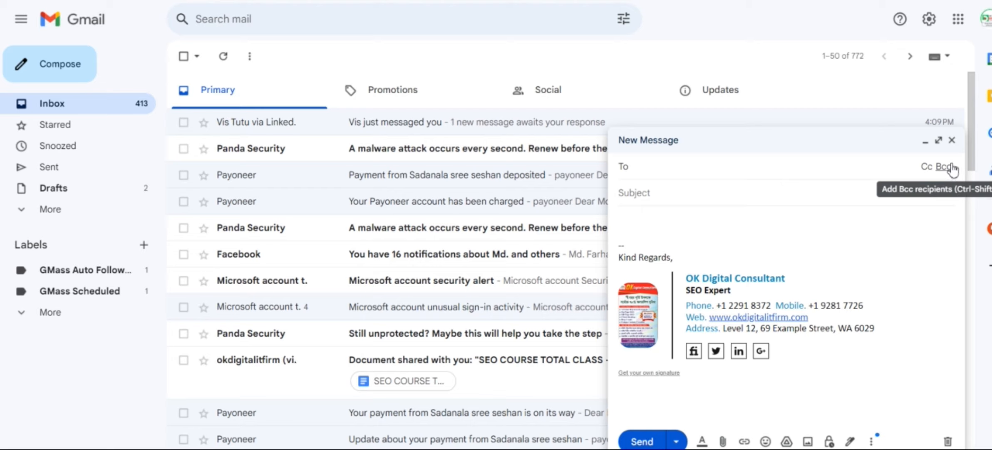
click(953, 141)
View the list of Google accounts available for switching and close it again
click(986, 19)
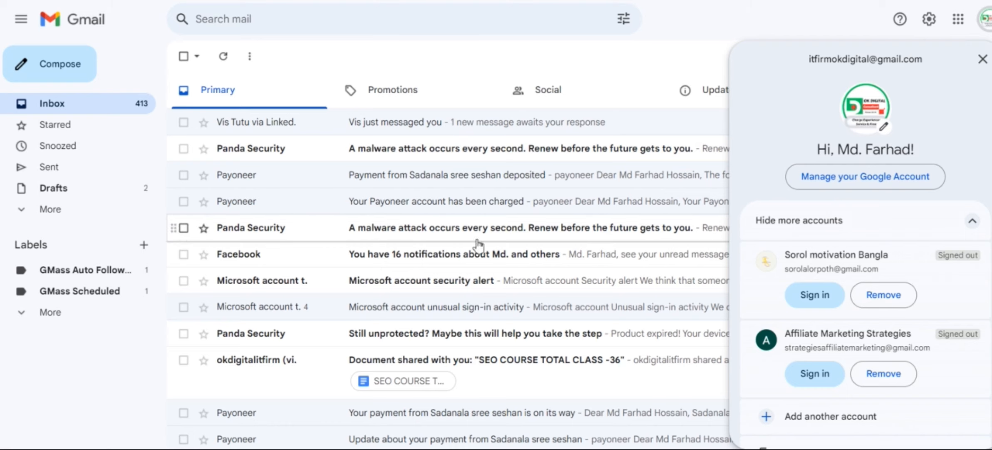
click(982, 59)
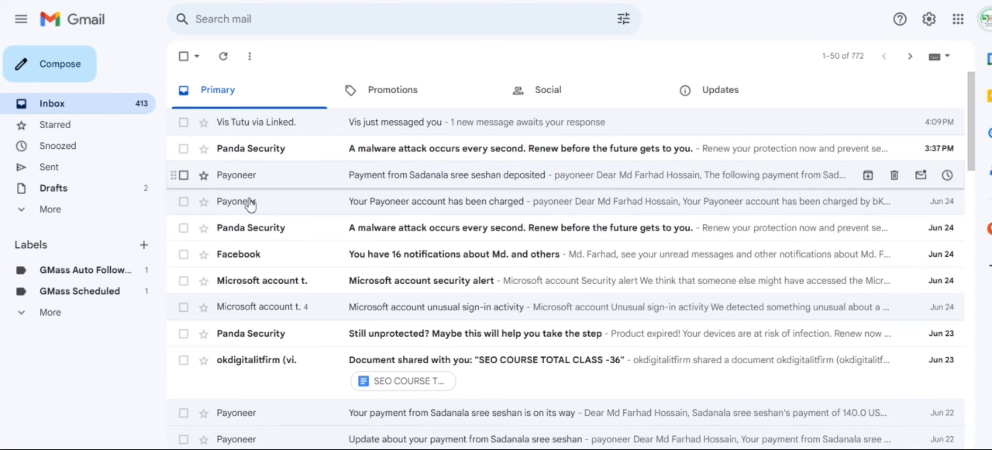
Expand the folder list, go to the Spam folder and permanently delete all its messages
click(49, 212)
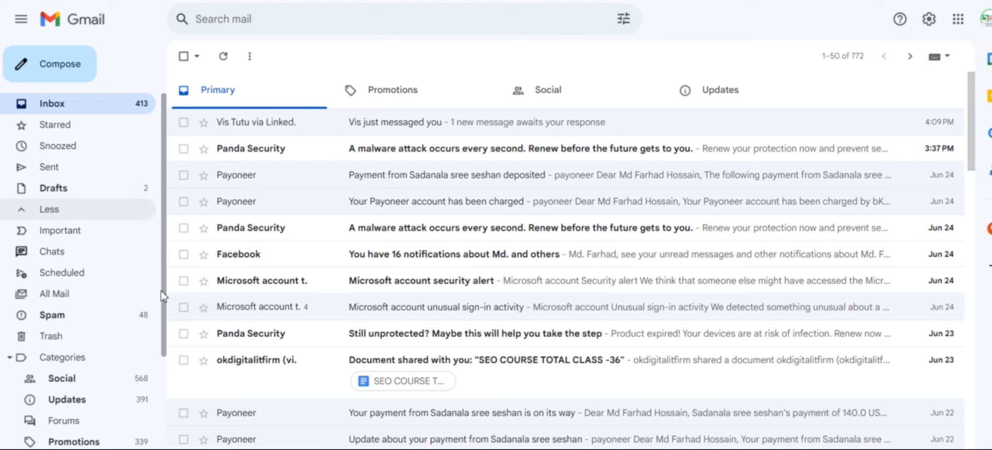
drag(164, 293, 170, 336)
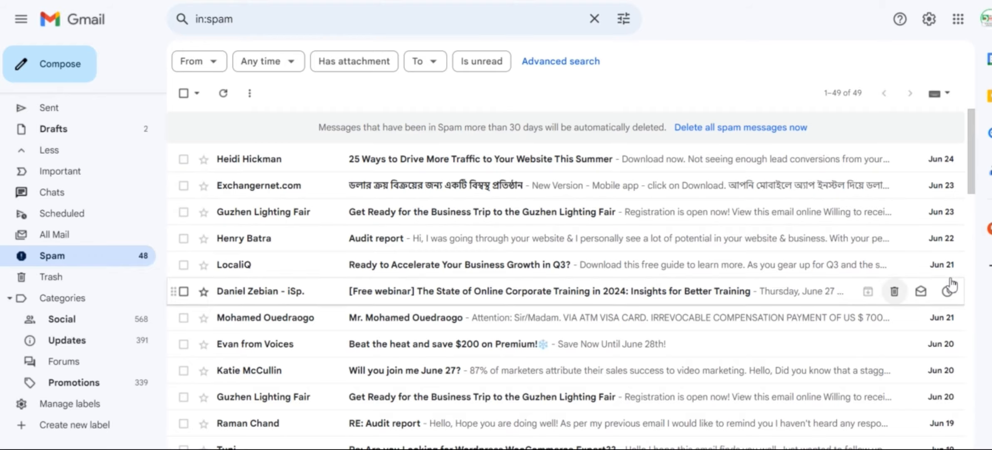
mouse_move(975, 136)
mouse_down()
mouse_move(974, 307)
mouse_move(975, 152)
mouse_up()
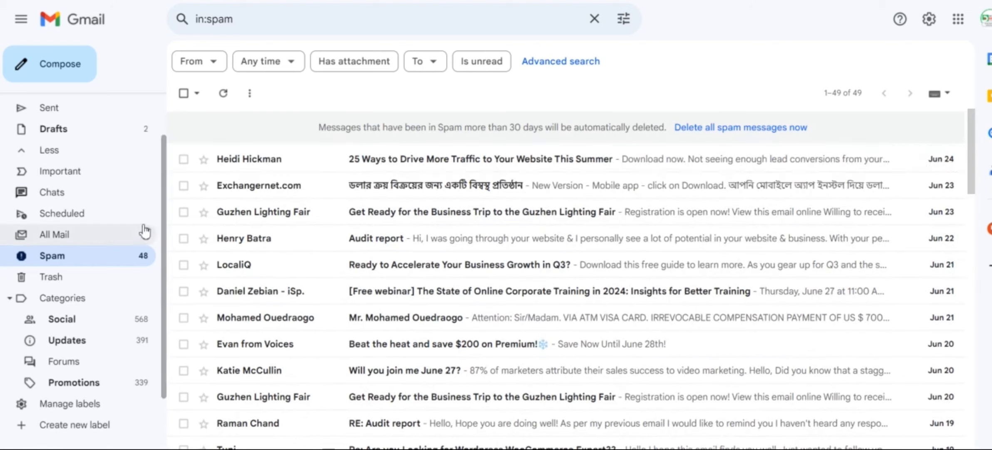
click(183, 93)
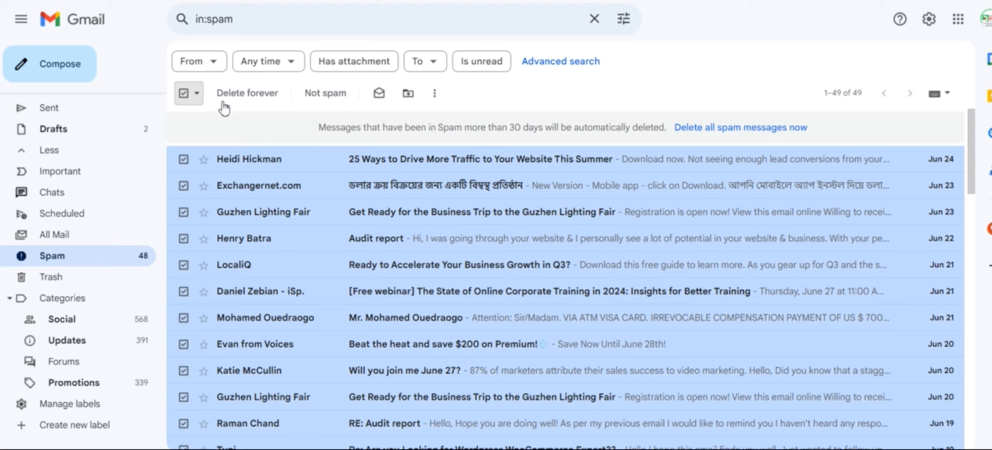
click(247, 95)
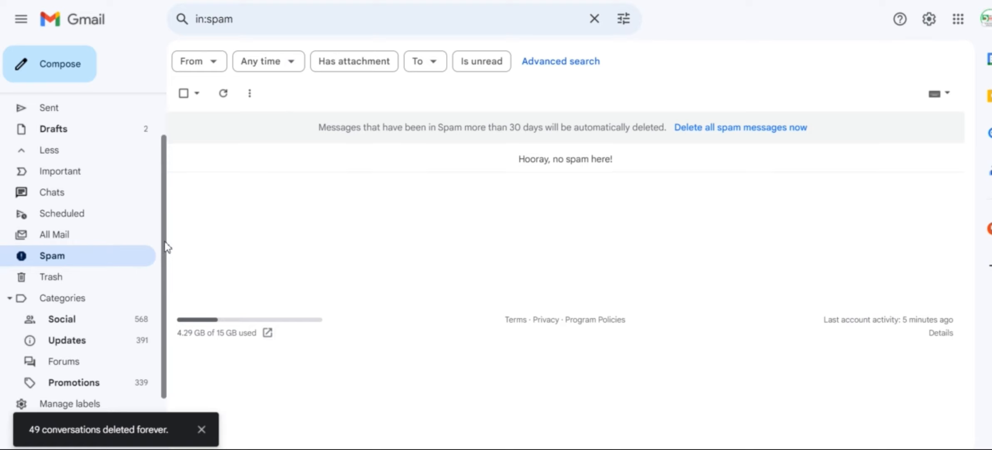
Go to the Trash folder and permanently delete all the conversations in it
drag(164, 247, 166, 325)
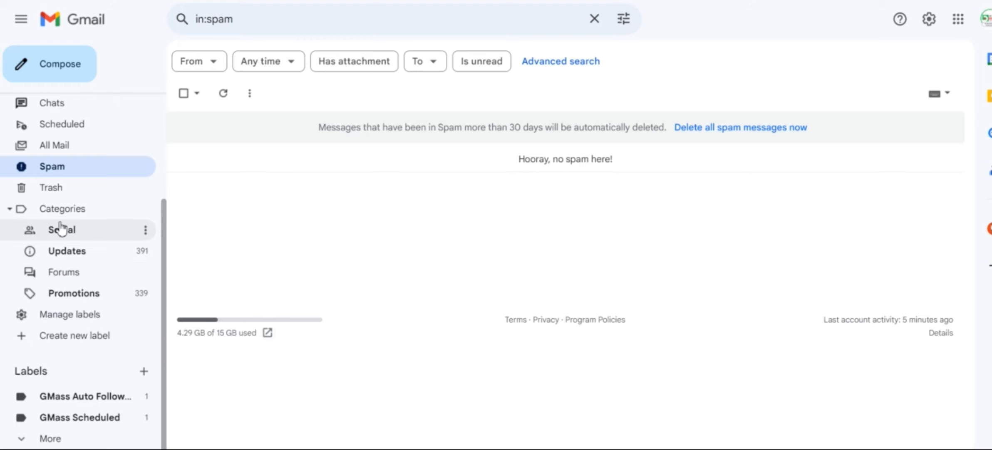
click(52, 196)
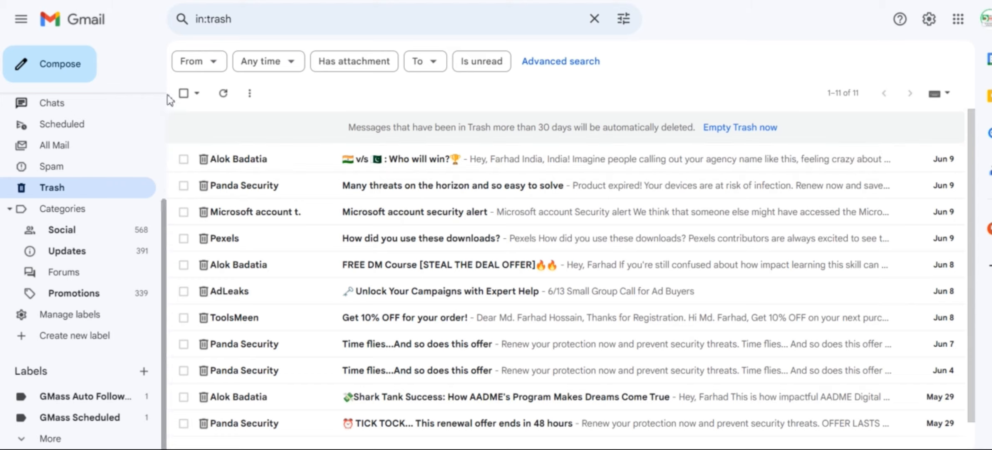
click(183, 95)
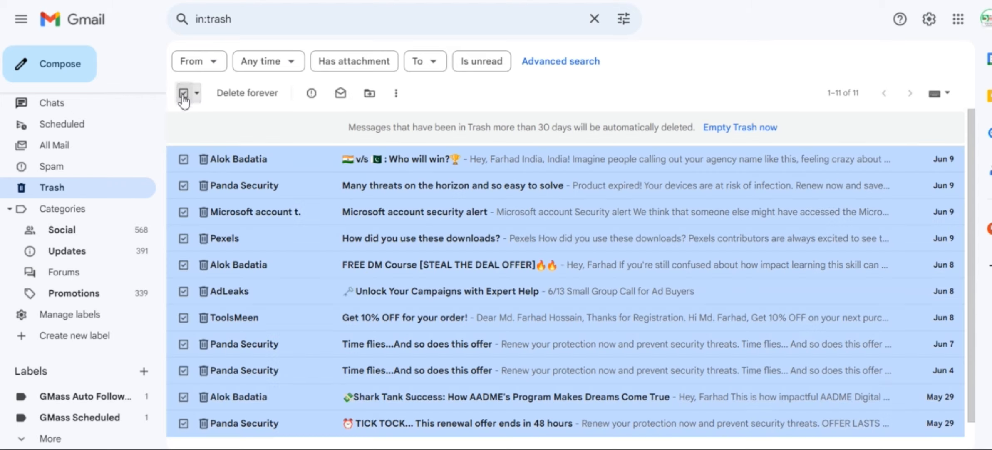
click(250, 94)
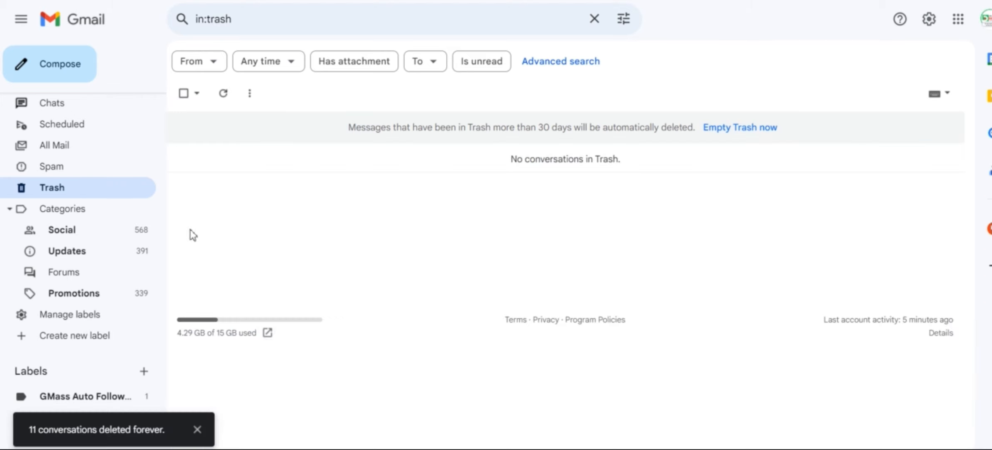